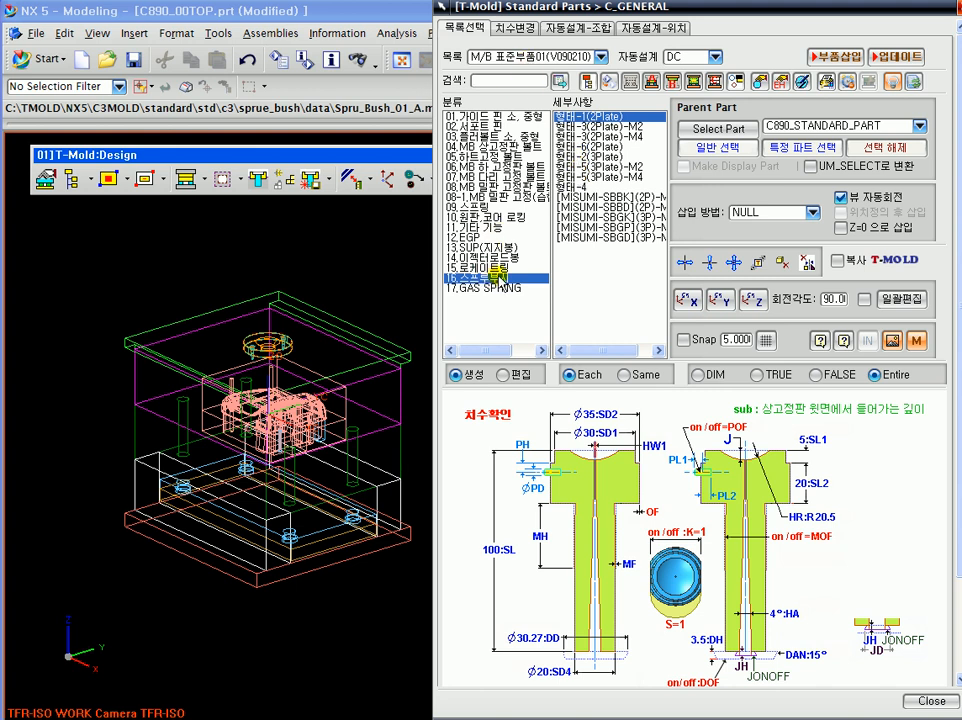
# - Preview the screw-fixed sprue bushing types 형태-3(2Plate)-M2 and 형태-3(2Plate)-M4 in the standard parts list
pyautogui.moveTo(542, 10); pyautogui.dragTo(500, 18)
pyautogui.click(520, 136)
pyautogui.click(530, 136)
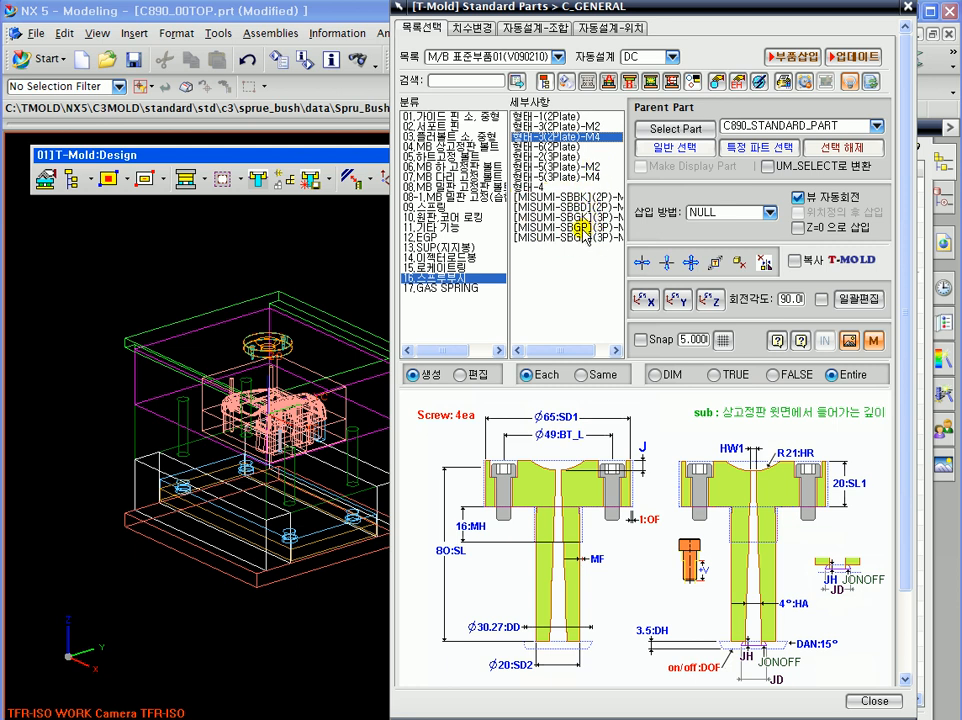
pyautogui.moveTo(333, 268)
pyautogui.mouseDown(button='middle')
pyautogui.moveTo(294, 253)
pyautogui.moveTo(369, 266)
pyautogui.moveTo(356, 253)
pyautogui.moveTo(286, 256)
pyautogui.moveTo(332, 280)
pyautogui.mouseUp(button='middle')
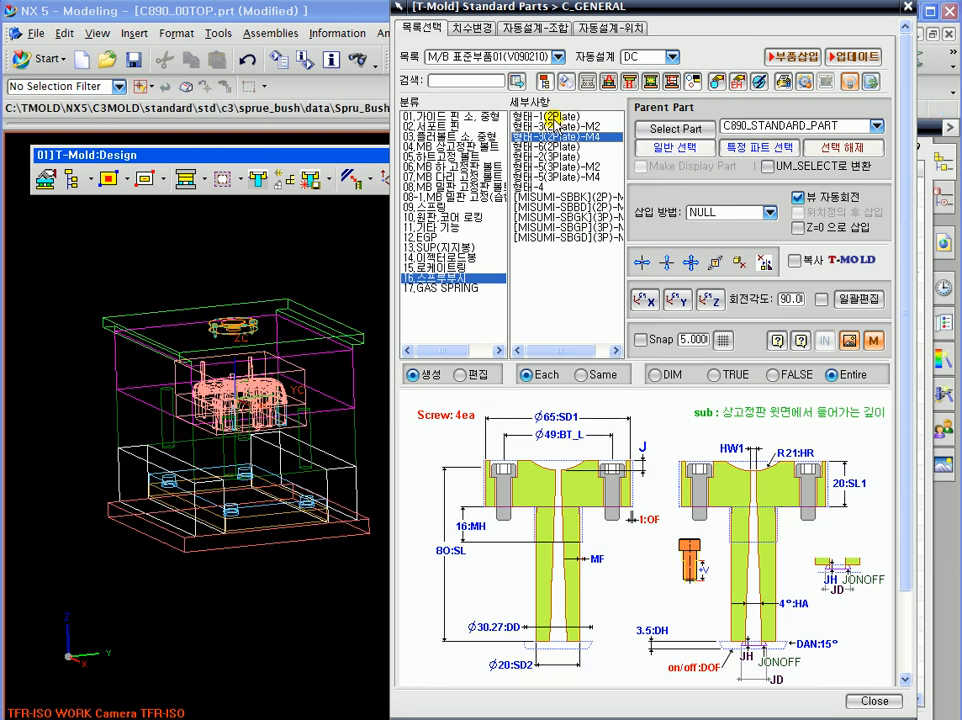
# - Insert the 형태-1(2Plate) sprue bushing into C890_STANDARD_PART and dismiss the update report
pyautogui.click(555, 118)
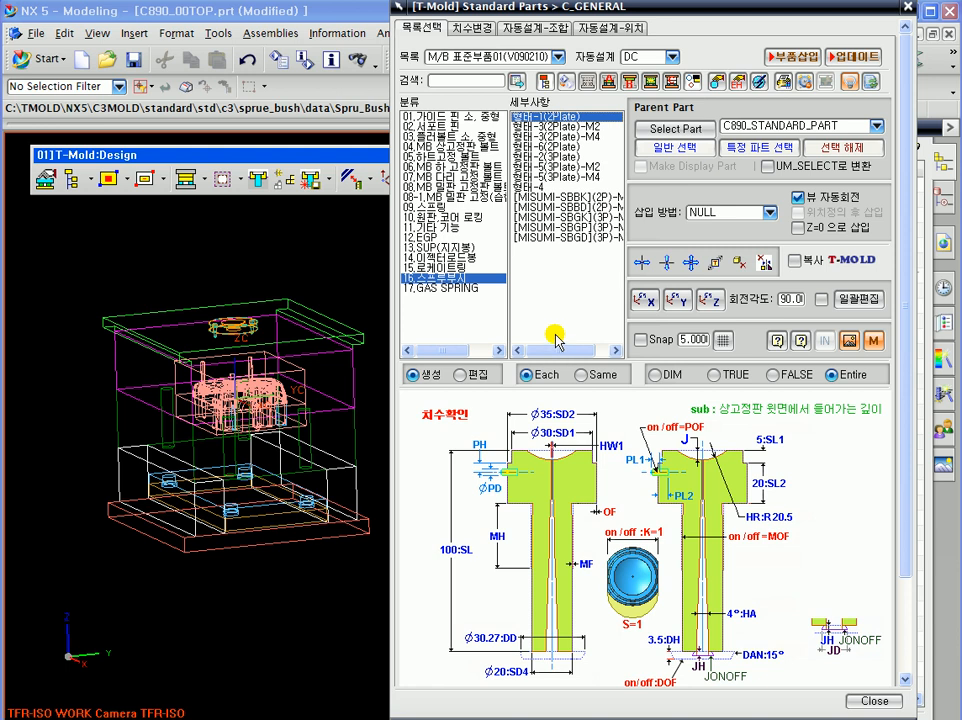
pyautogui.moveTo(265, 300); pyautogui.dragTo(268, 398, button='middle')
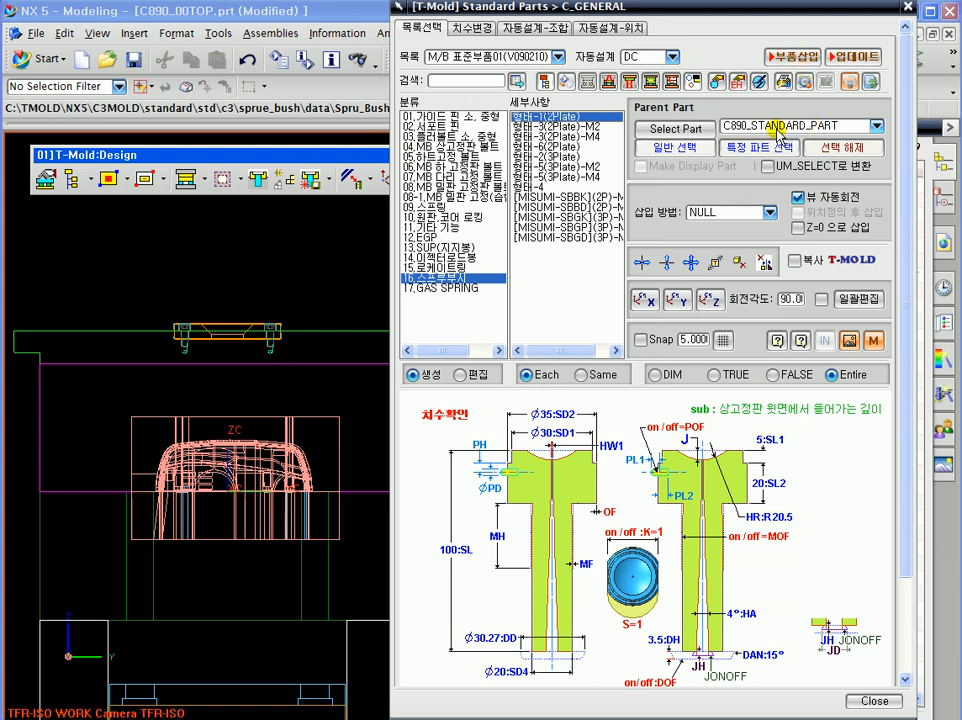
pyautogui.click(808, 57)
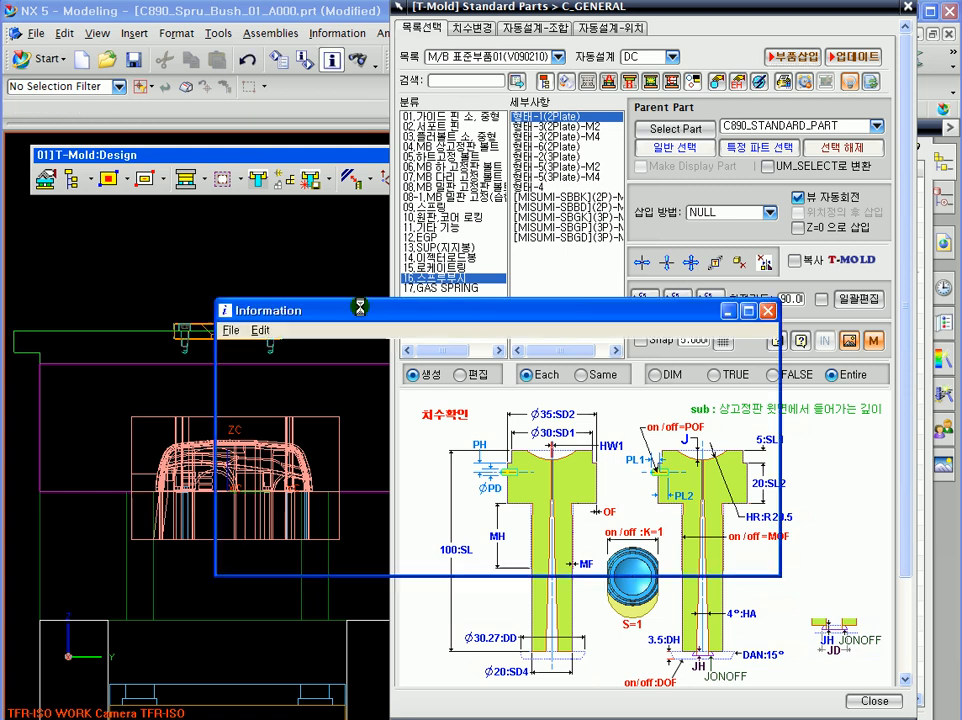
pyautogui.moveTo(466, 313); pyautogui.dragTo(529, 318)
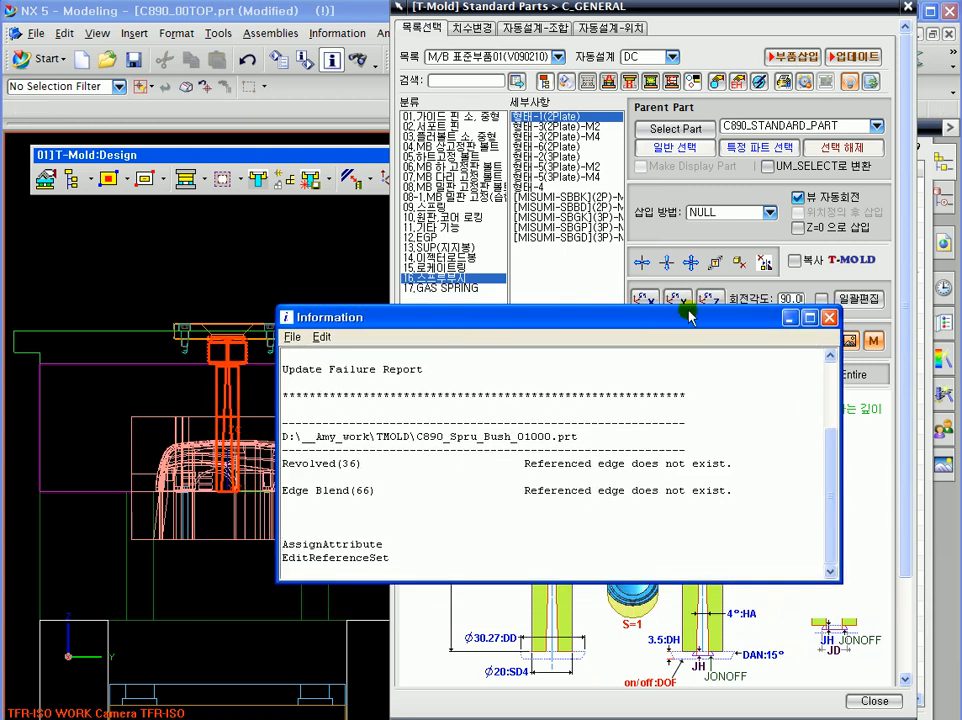
pyautogui.click(827, 319)
pyautogui.scroll(4, 235, 317)
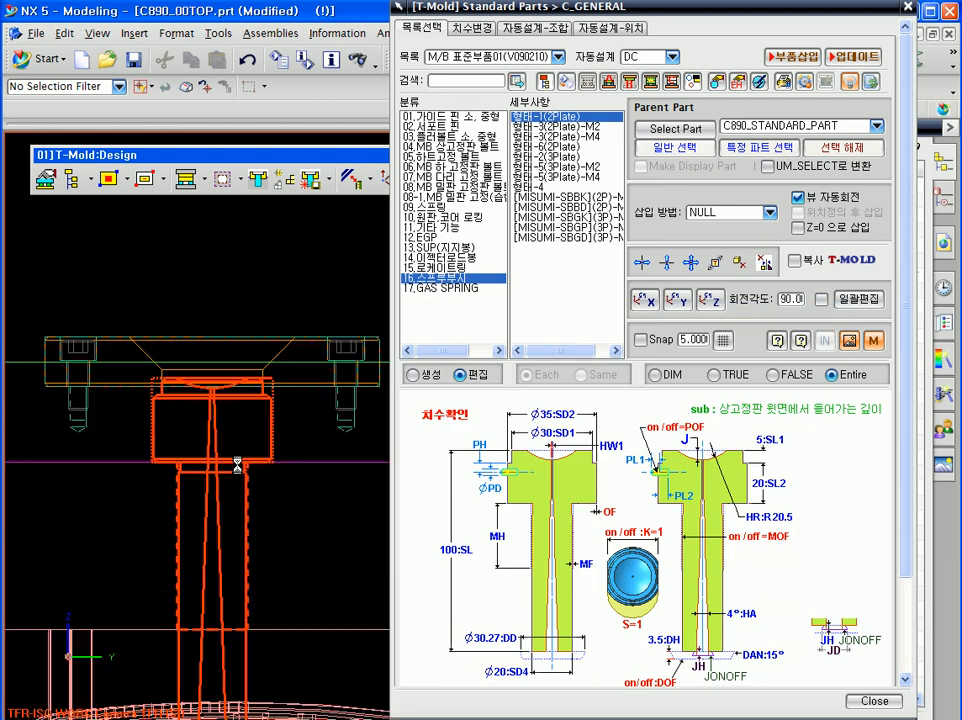
# - Display the sprue bushing as TRUE and examine how its head sits against the locating ring
pyautogui.click(714, 376)
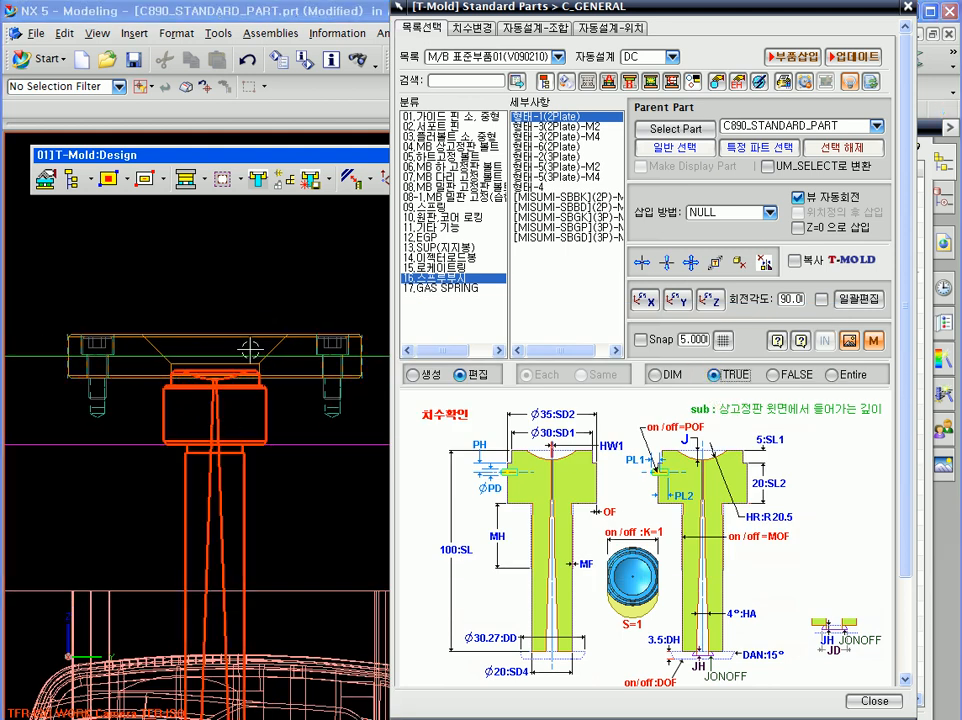
pyautogui.scroll(5, 253, 560)
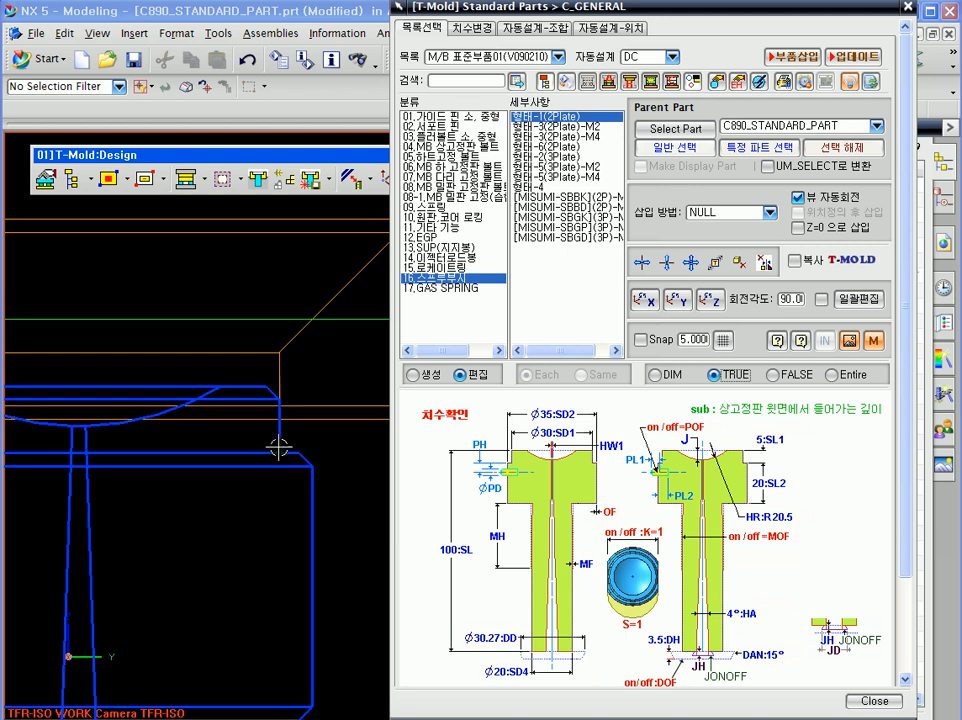
pyautogui.scroll(-5, 277, 430)
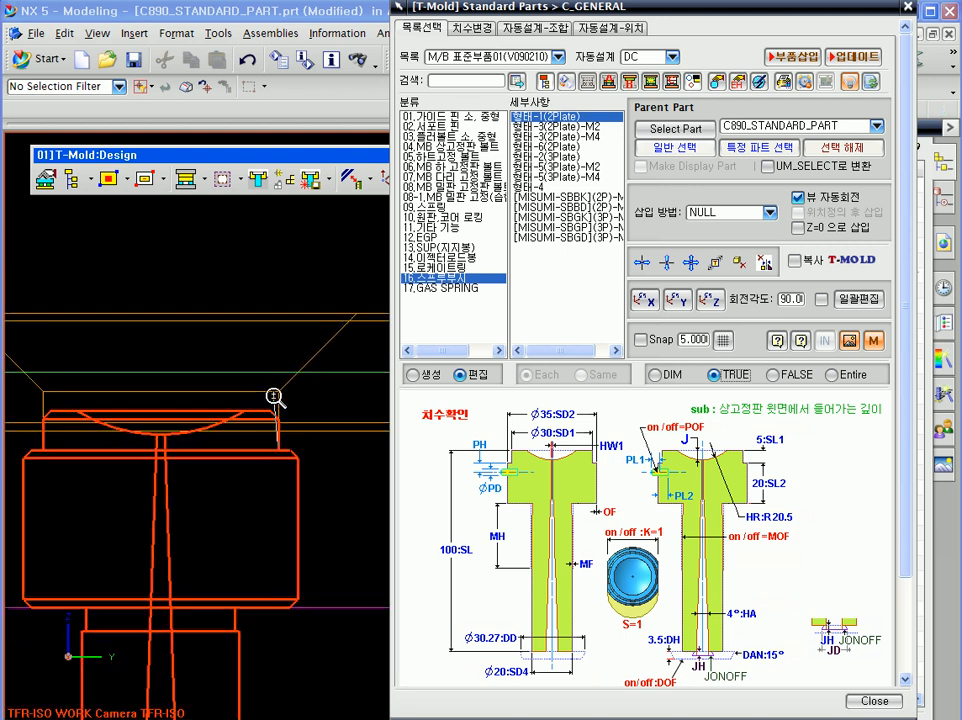
pyautogui.keyDown('shift'); pyautogui.moveTo(218, 487); pyautogui.dragTo(273, 393, button='middle'); pyautogui.keyUp('shift')
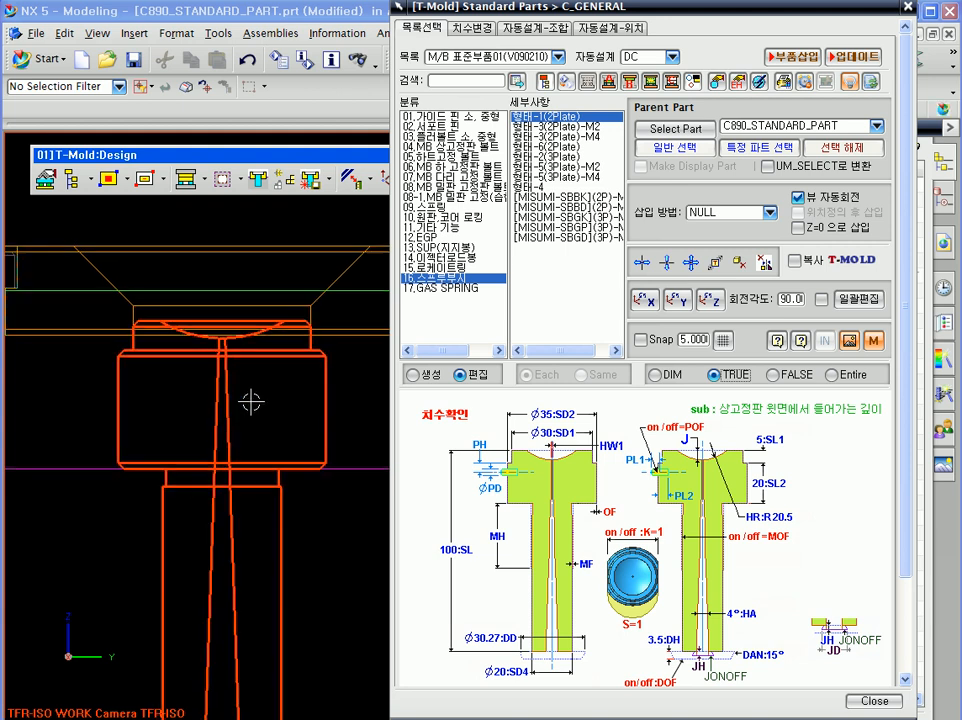
pyautogui.scroll(-2, 255, 389)
pyautogui.moveTo(447, 12); pyautogui.dragTo(429, 2)
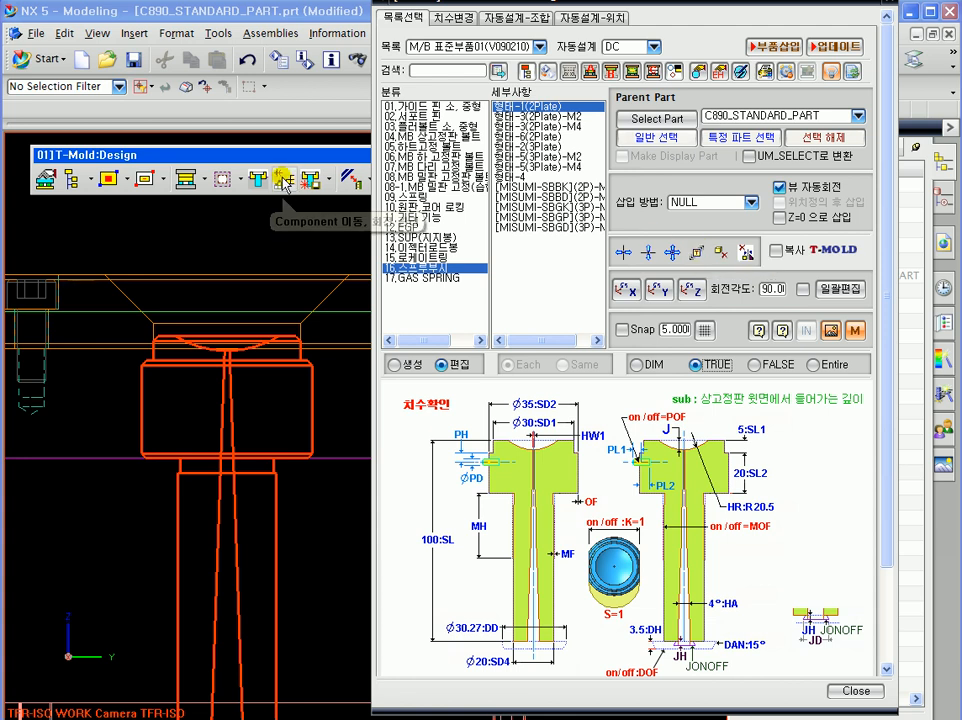
# - Start a delta move of the sprue bushing and specify its top edge's arc centre as the first point for the ZC distance
pyautogui.click(698, 251)
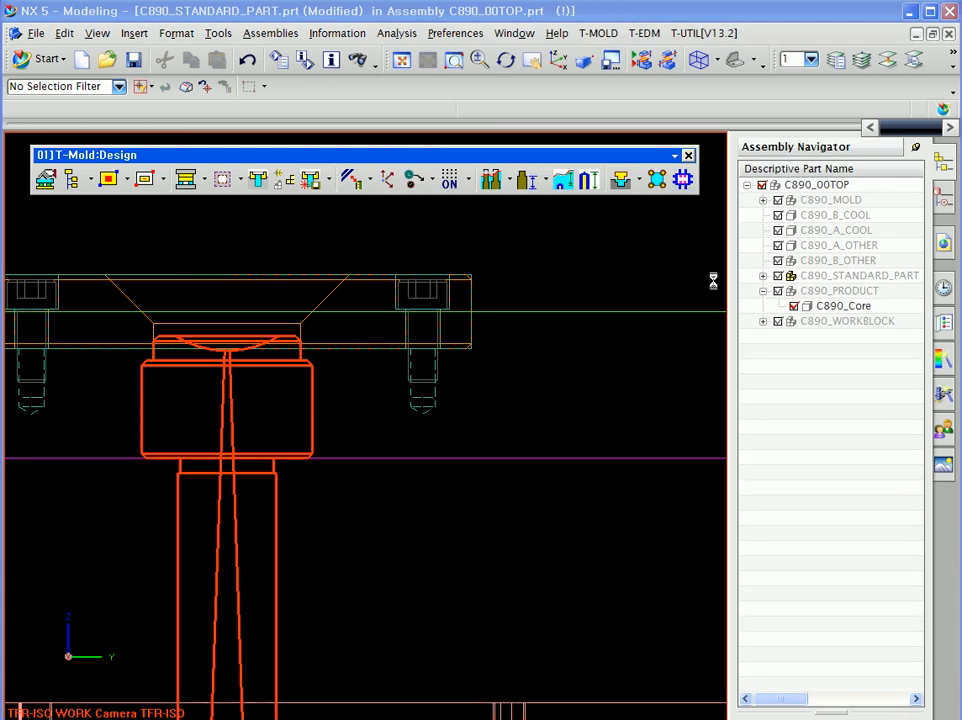
pyautogui.moveTo(485, 6); pyautogui.dragTo(550, 100)
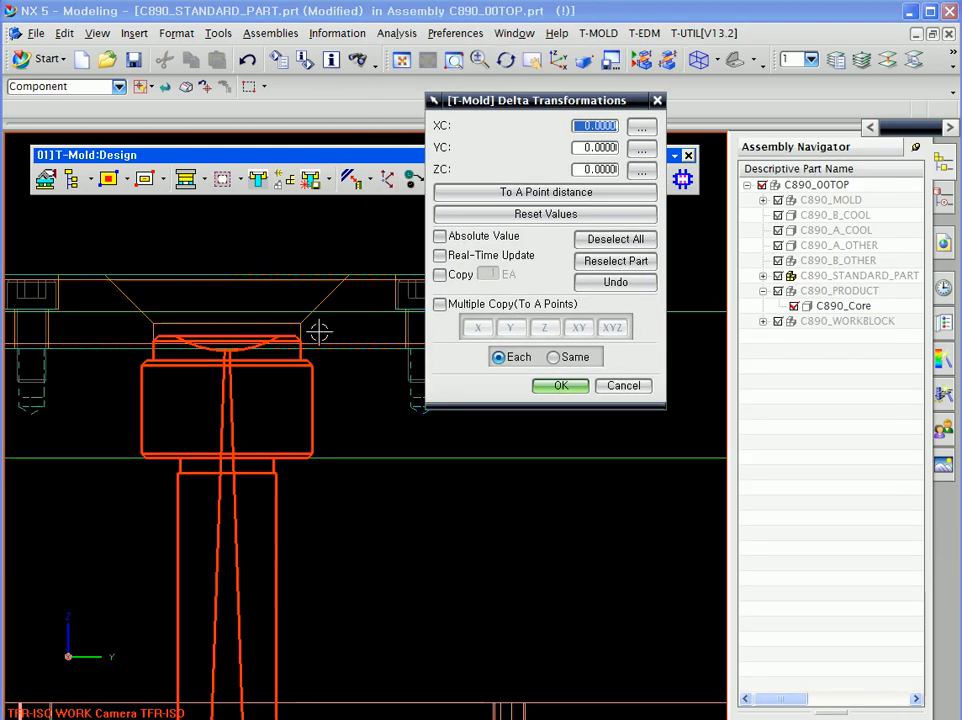
pyautogui.scroll(5, 322, 421)
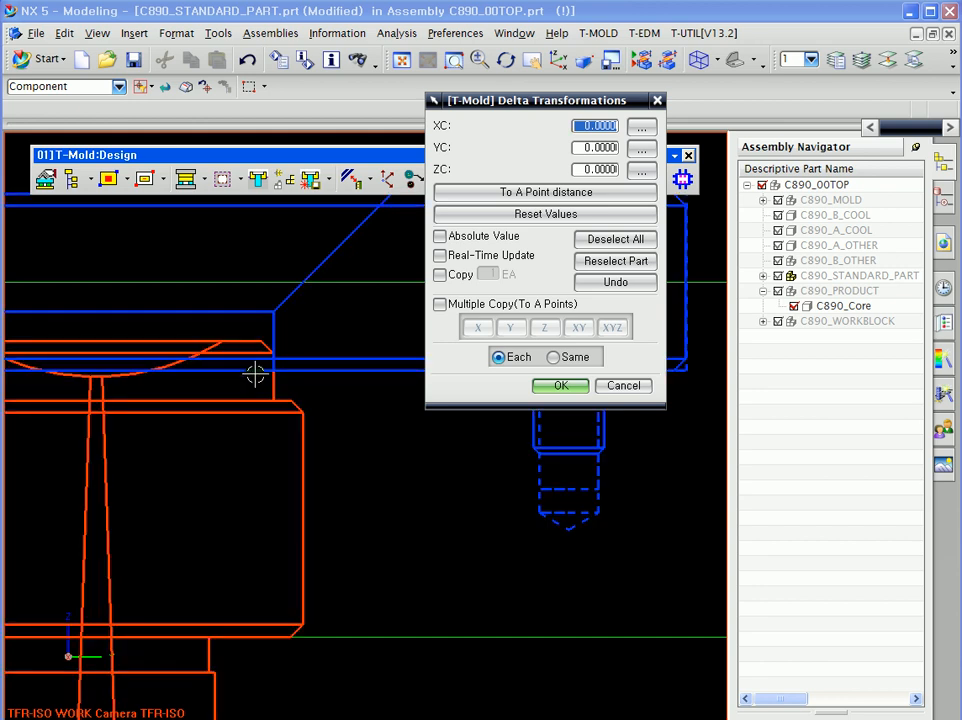
pyautogui.scroll(-6, 294, 406)
pyautogui.moveTo(475, 113); pyautogui.dragTo(470, 237)
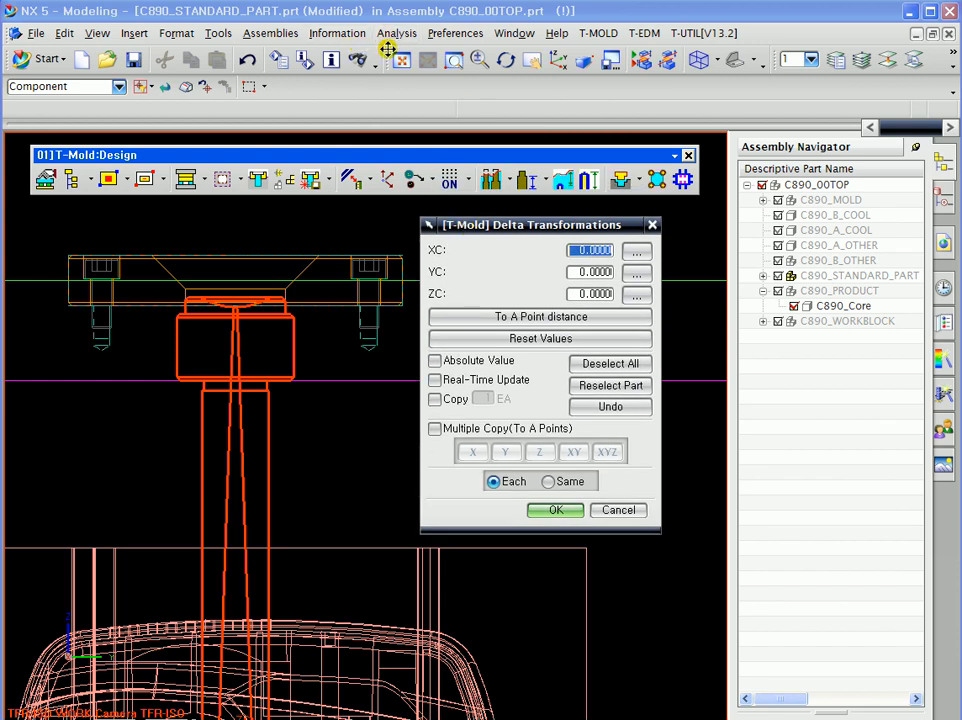
pyautogui.moveTo(440, 224); pyautogui.dragTo(428, 210)
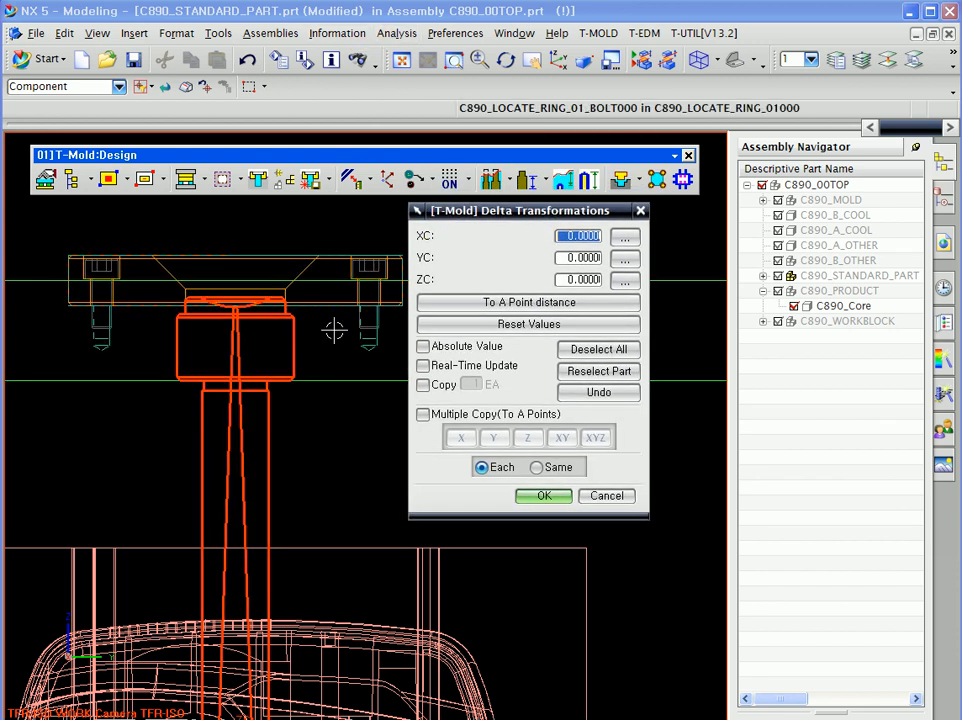
pyautogui.click(577, 279)
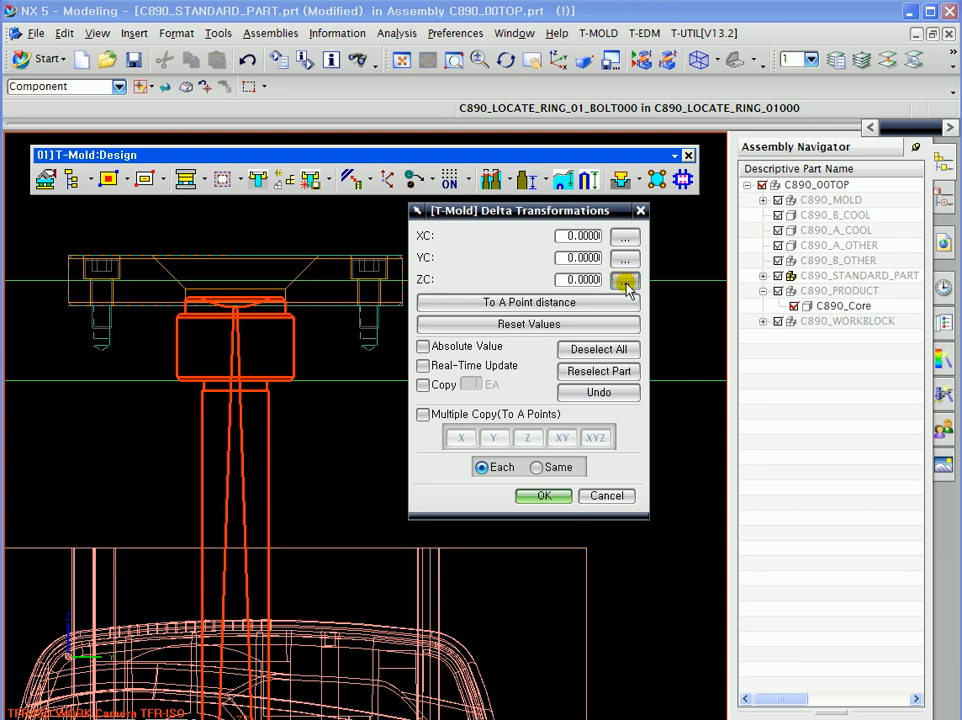
pyautogui.click(625, 284)
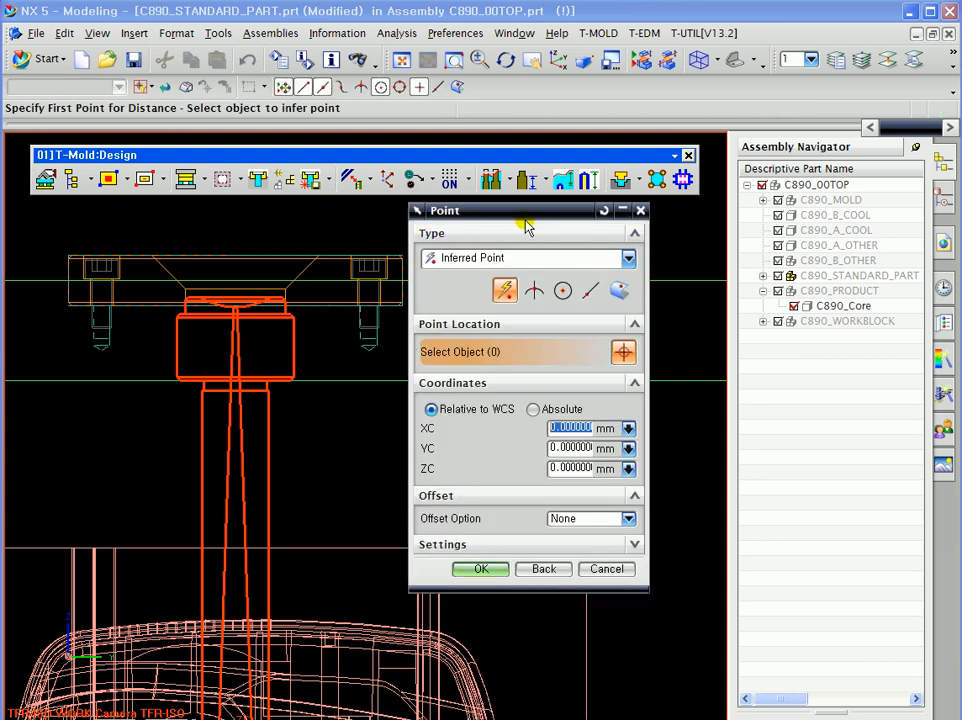
pyautogui.scroll(3, 286, 281)
pyautogui.scroll(2, 266, 320)
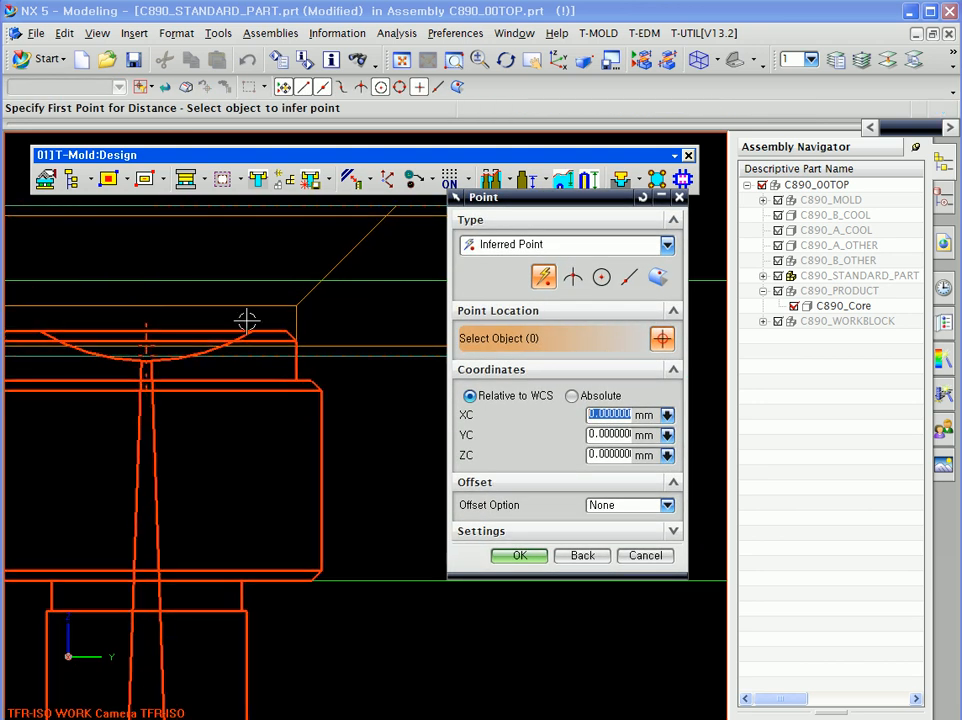
pyautogui.scroll(-1, 218, 320)
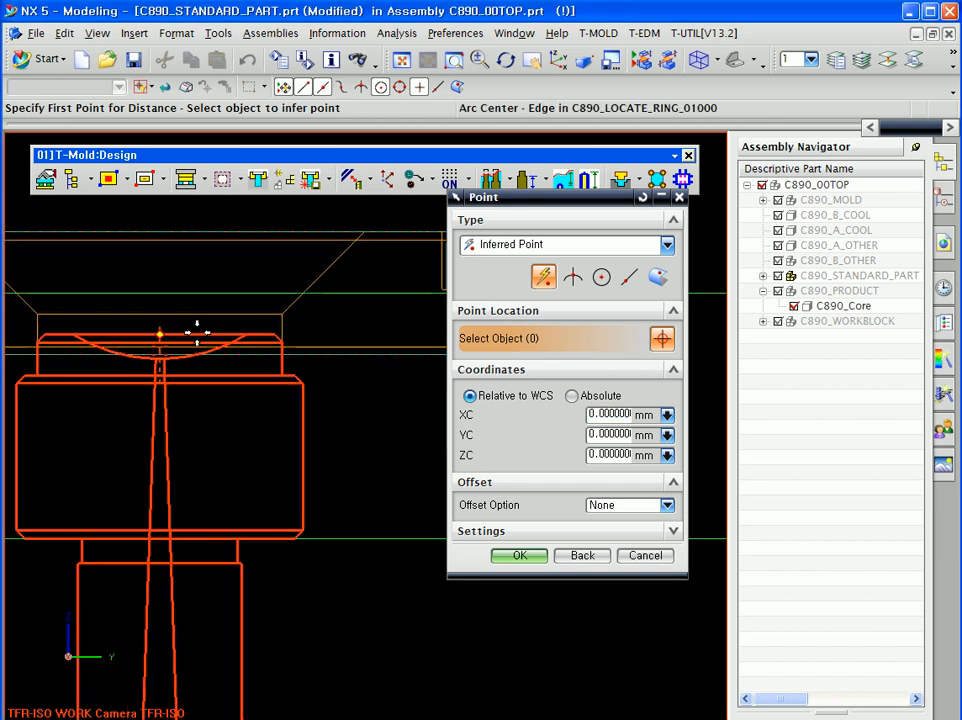
pyautogui.click(221, 336)
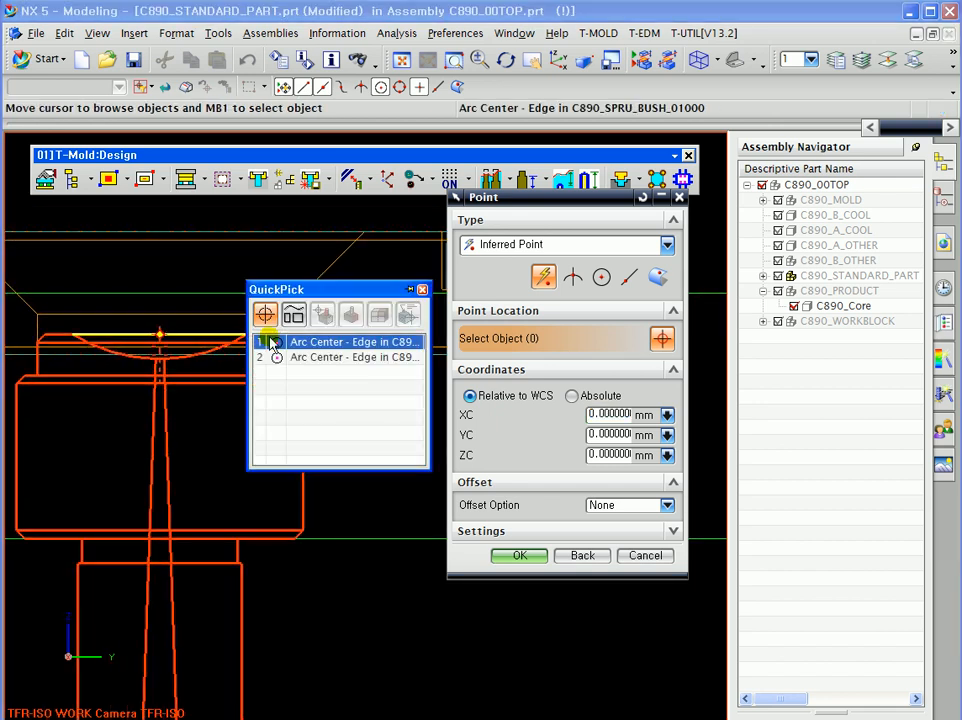
pyautogui.click(268, 338)
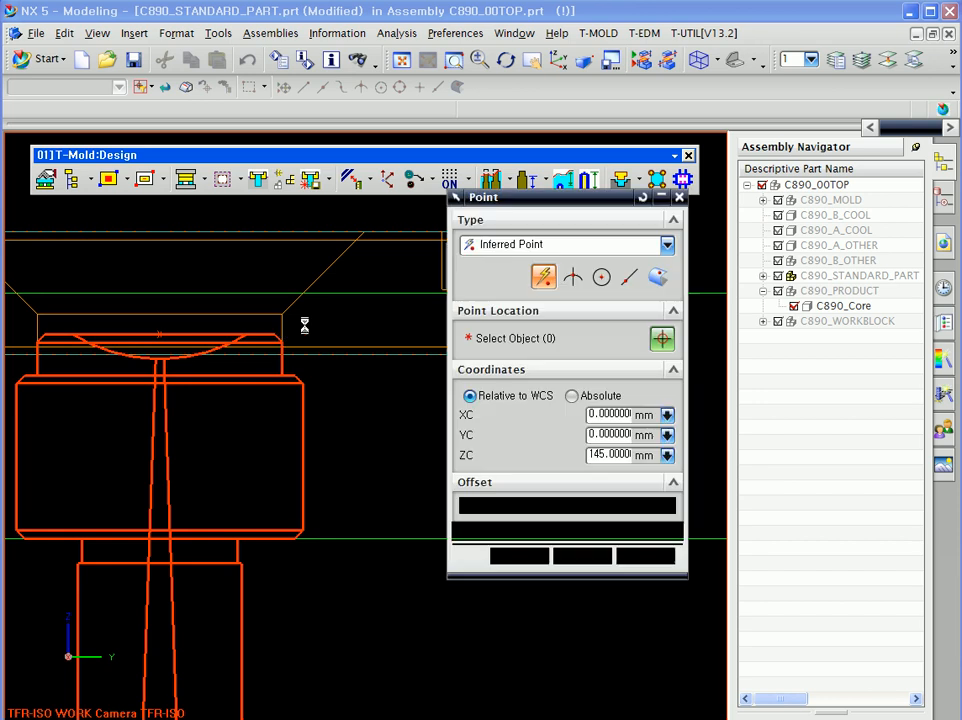
# - Specify the bolt arc centre at the locating ring's underside as the second point and move the sprue bushing by -2.5 along ZC
pyautogui.moveTo(530, 208); pyautogui.dragTo(596, 266)
pyautogui.scroll(-2, 276, 410)
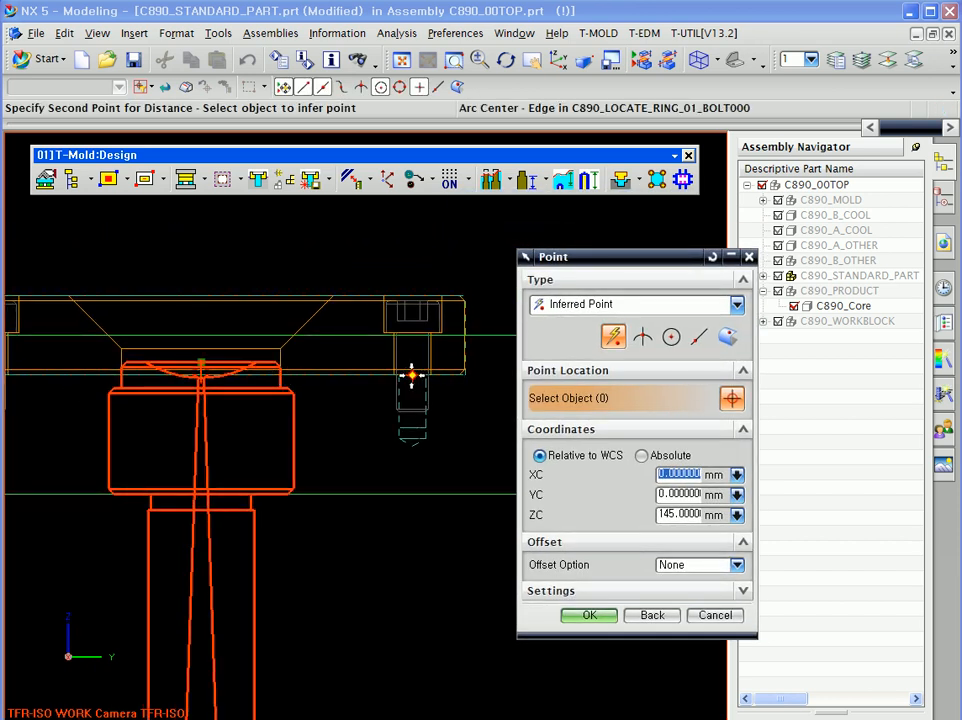
pyautogui.click(410, 375)
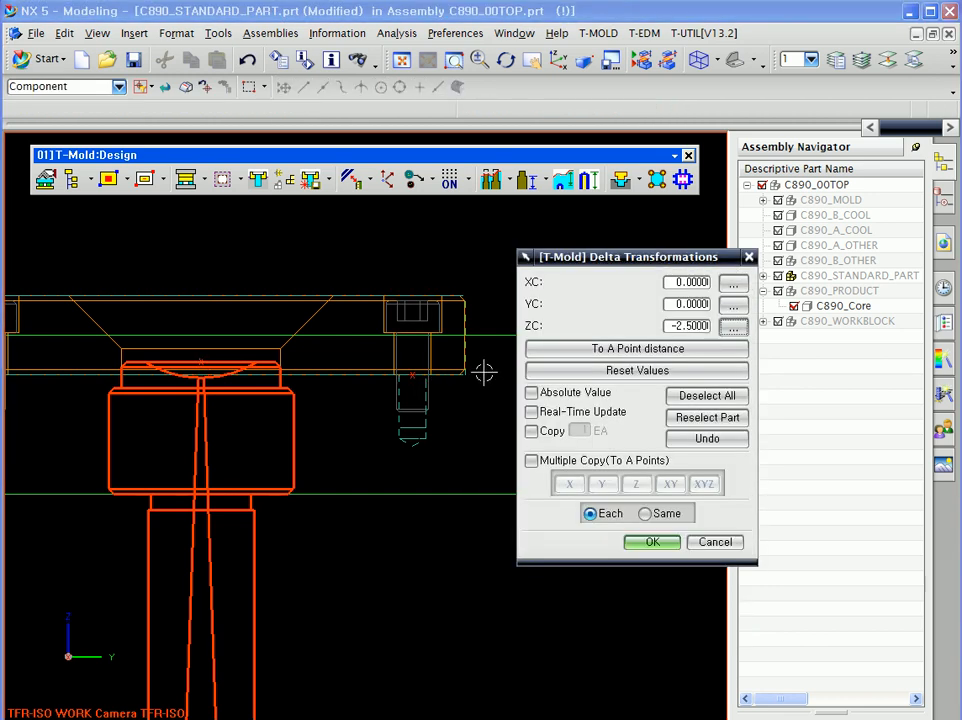
pyautogui.moveTo(577, 277); pyautogui.dragTo(533, 212)
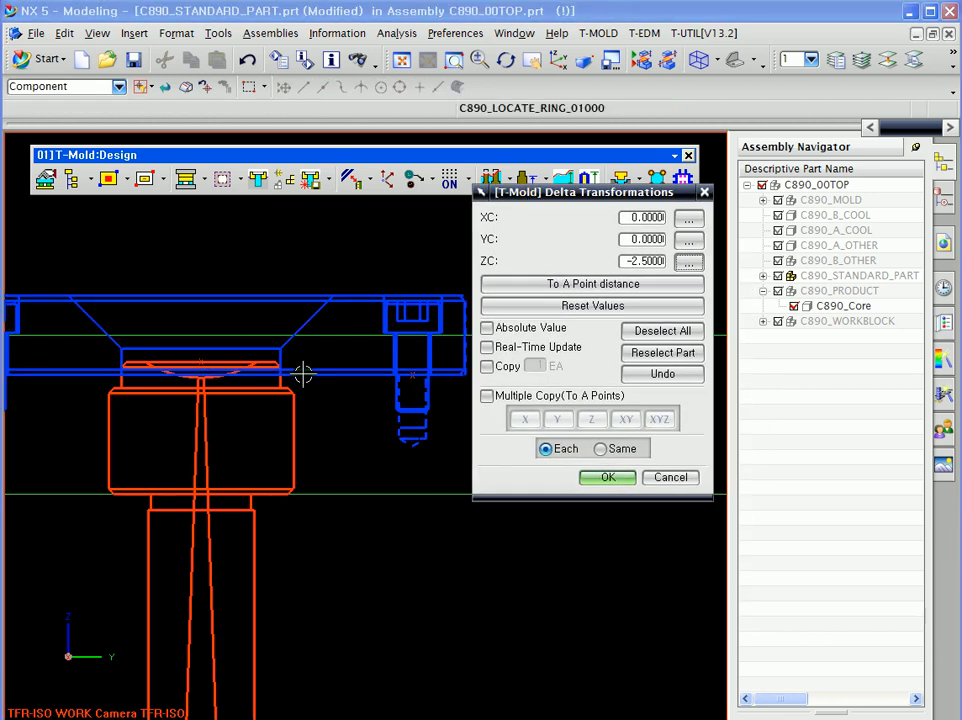
pyautogui.doubleClick(633, 261)
pyautogui.moveTo(612, 190); pyautogui.dragTo(591, 188)
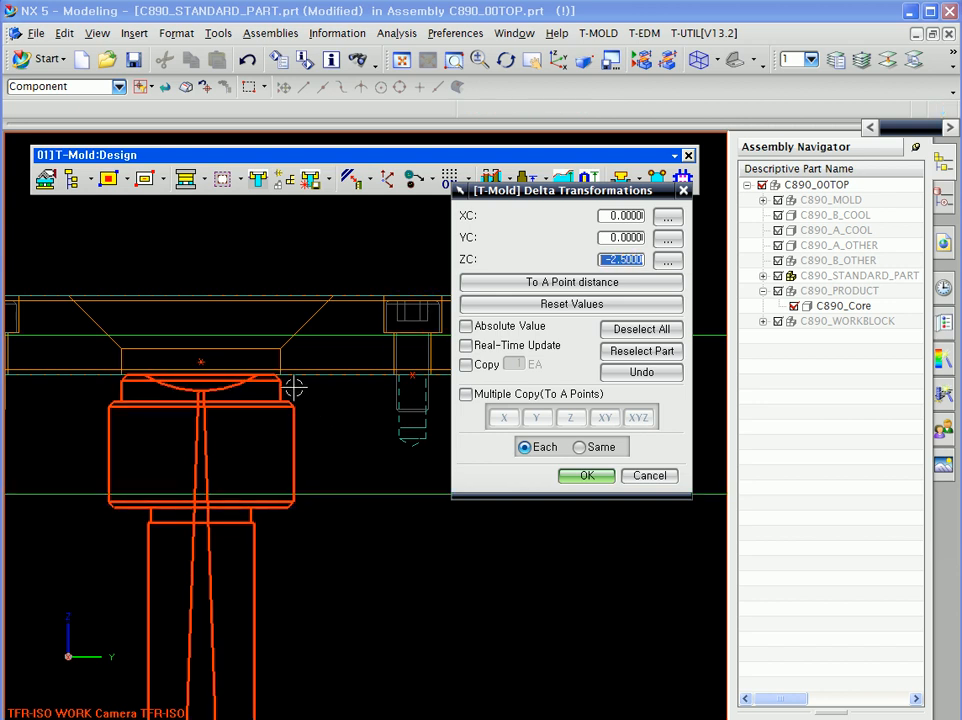
pyautogui.scroll(-5, 312, 572)
pyautogui.scroll(5, 324, 449)
pyautogui.scroll(-3, 322, 438)
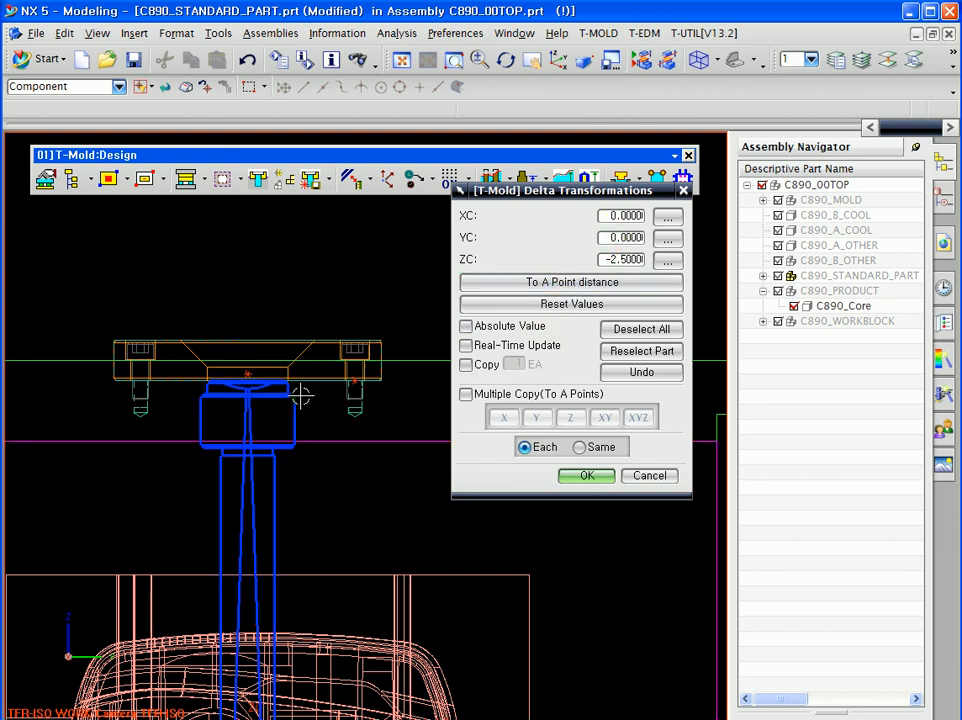
pyautogui.click(648, 476)
# - Leave the delta move, open the sprue bushing's dimensions for editing and filter the dimension list by sl
pyautogui.scroll(-4, 294, 490)
pyautogui.keyDown('shift'); pyautogui.moveTo(324, 374); pyautogui.dragTo(324, 262, button='middle'); pyautogui.keyUp('shift')
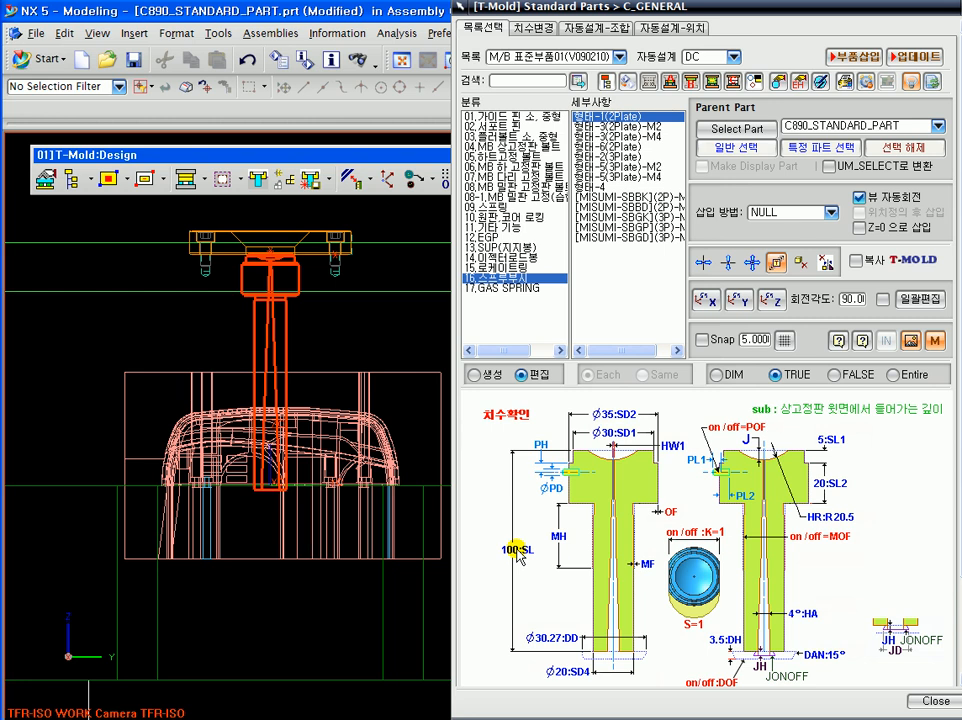
pyautogui.click(522, 28)
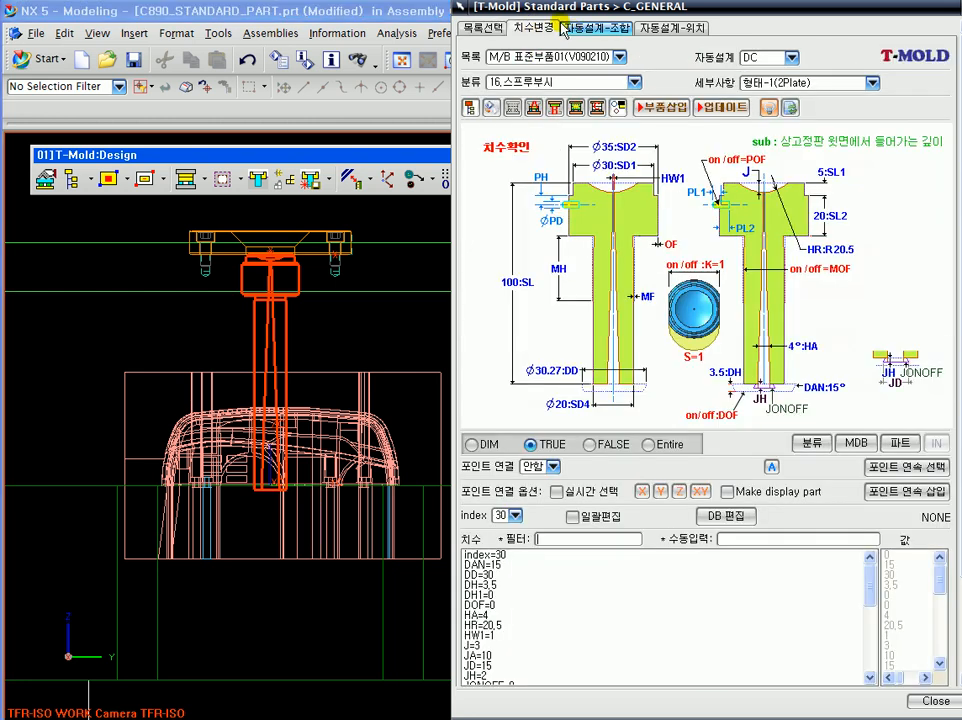
pyautogui.moveTo(560, 14); pyautogui.dragTo(541, 2)
pyautogui.click(522, 527)
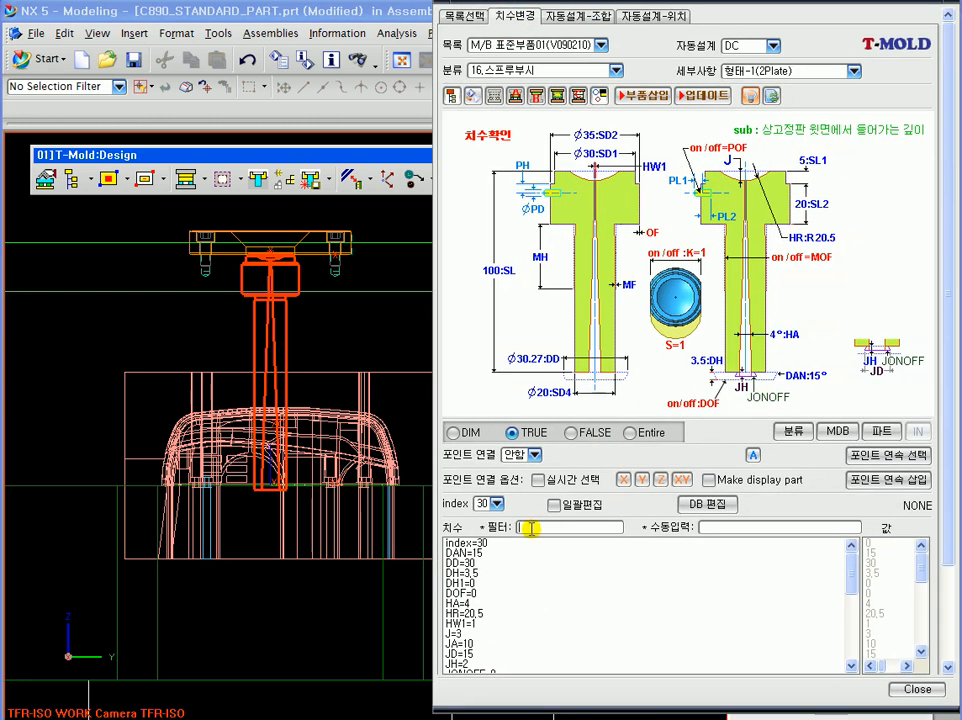
pyautogui.write('sl')
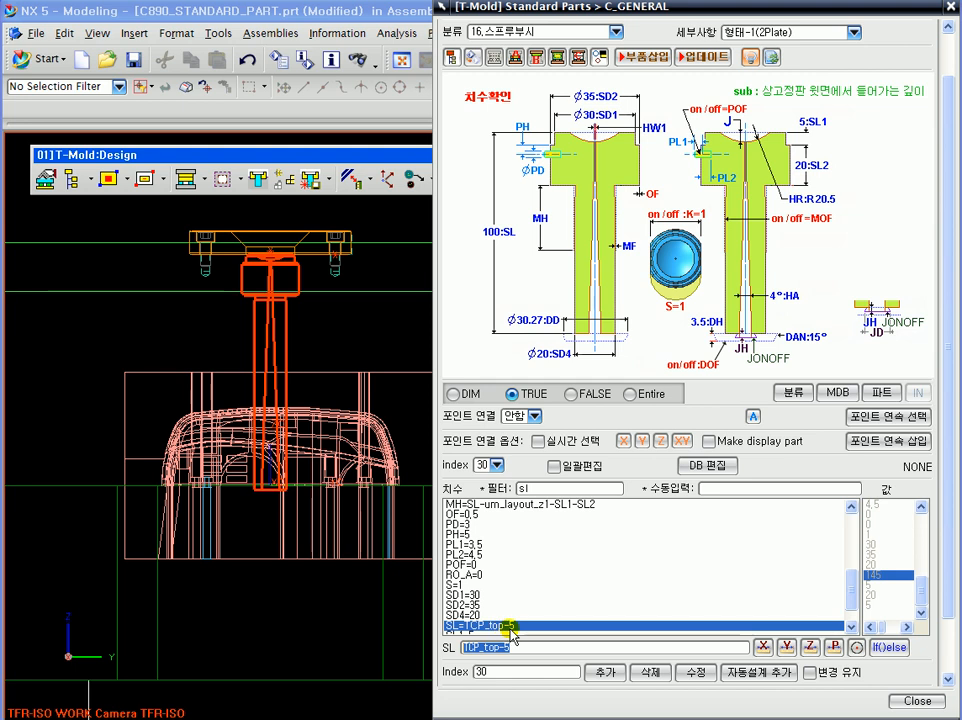
# - Set the sprue bushing's SL length expression to TCP_top-15
pyautogui.click(512, 648)
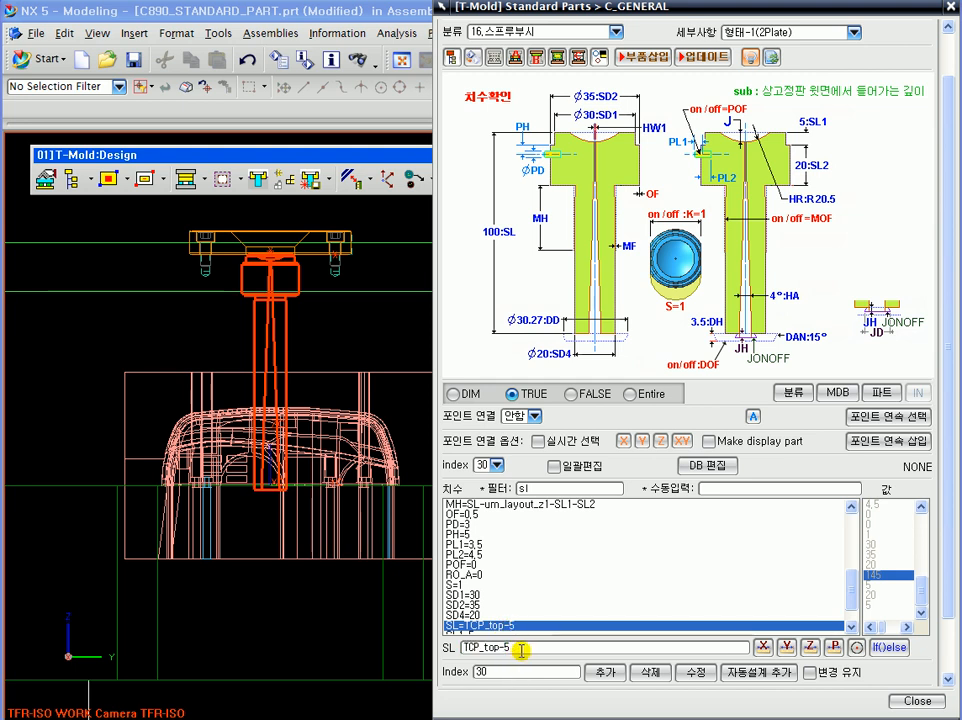
pyautogui.moveTo(519, 648); pyautogui.dragTo(464, 648)
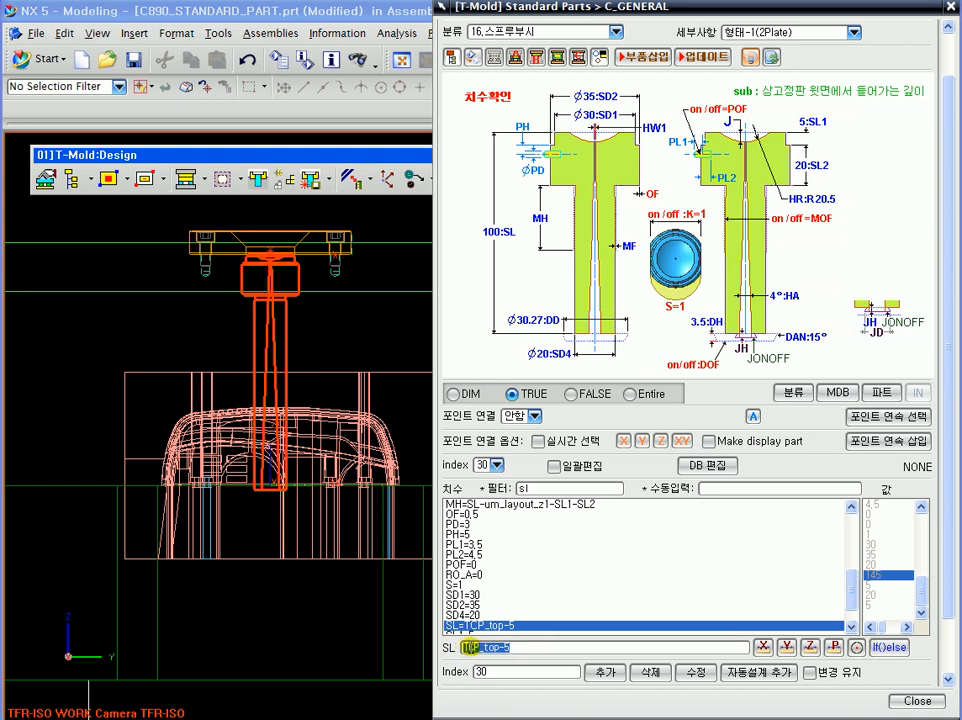
pyautogui.click(525, 648)
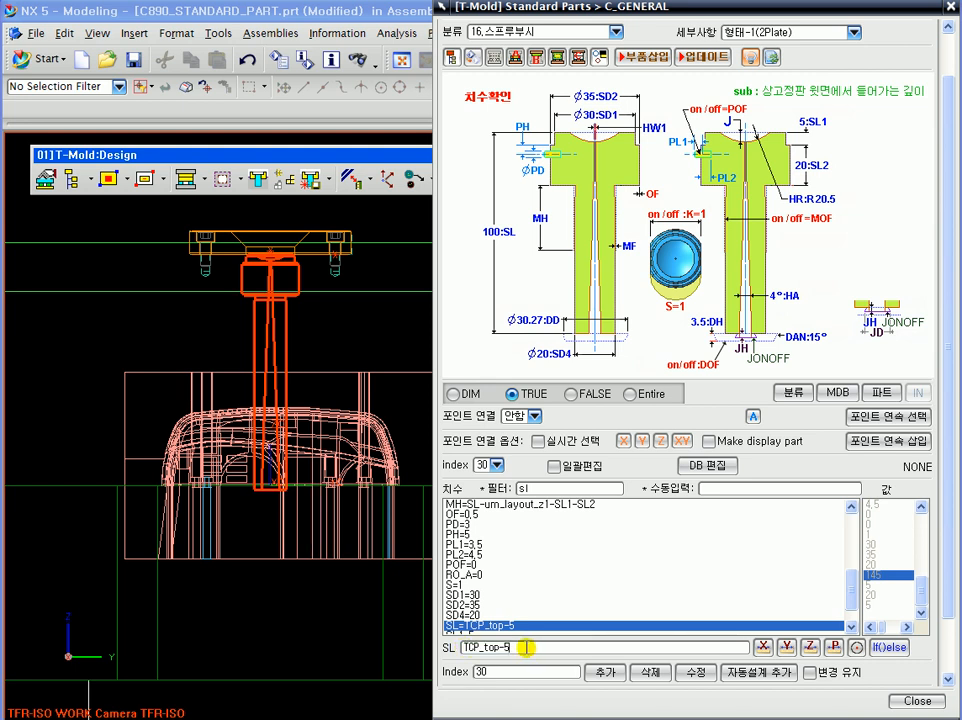
pyautogui.scroll(-1, 229, 364)
pyautogui.scroll(2, 229, 362)
pyautogui.click(261, 276)
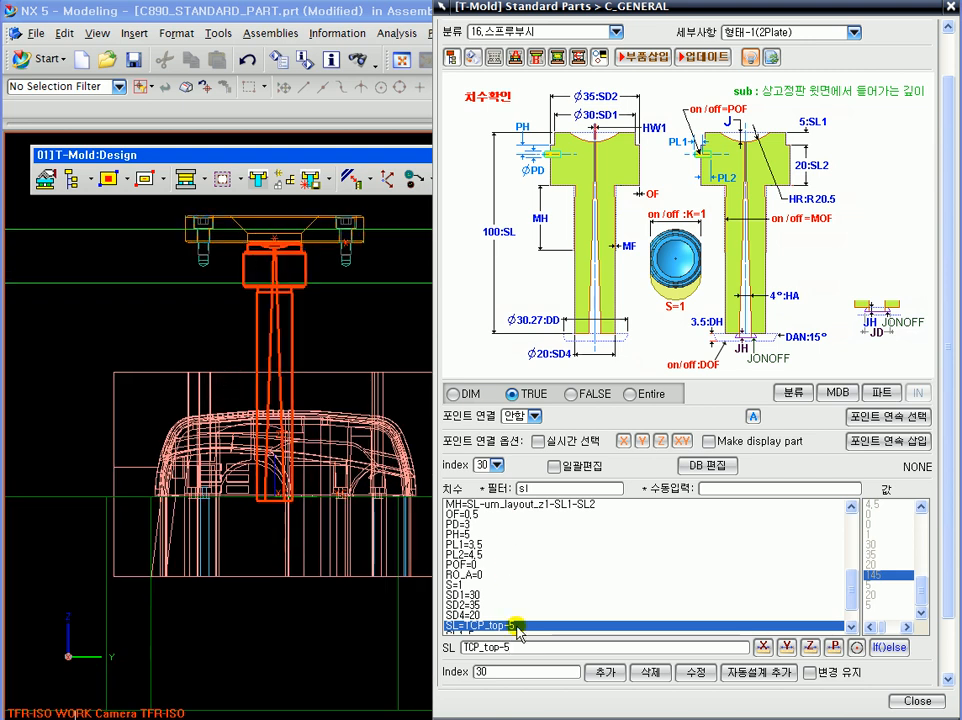
pyautogui.doubleClick(496, 648)
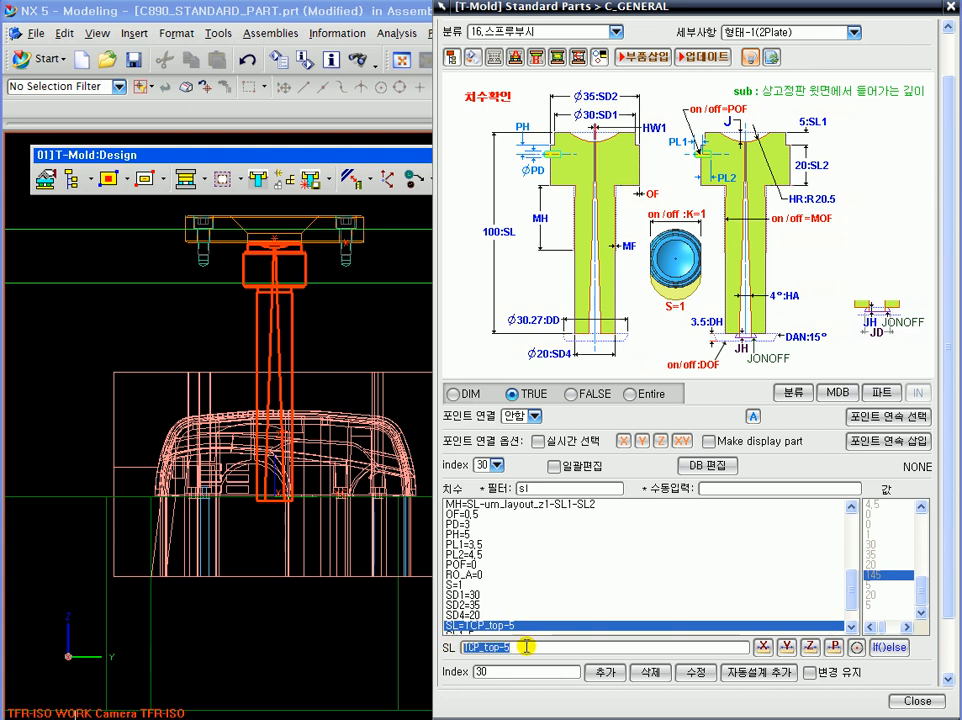
pyautogui.click(525, 650)
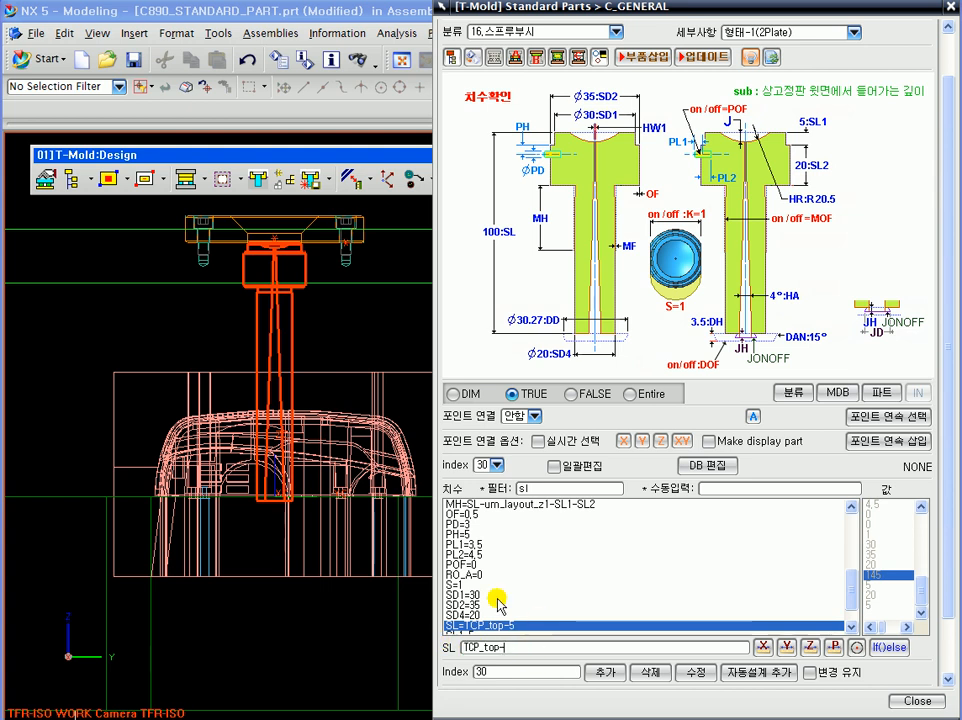
pyautogui.press('Return')
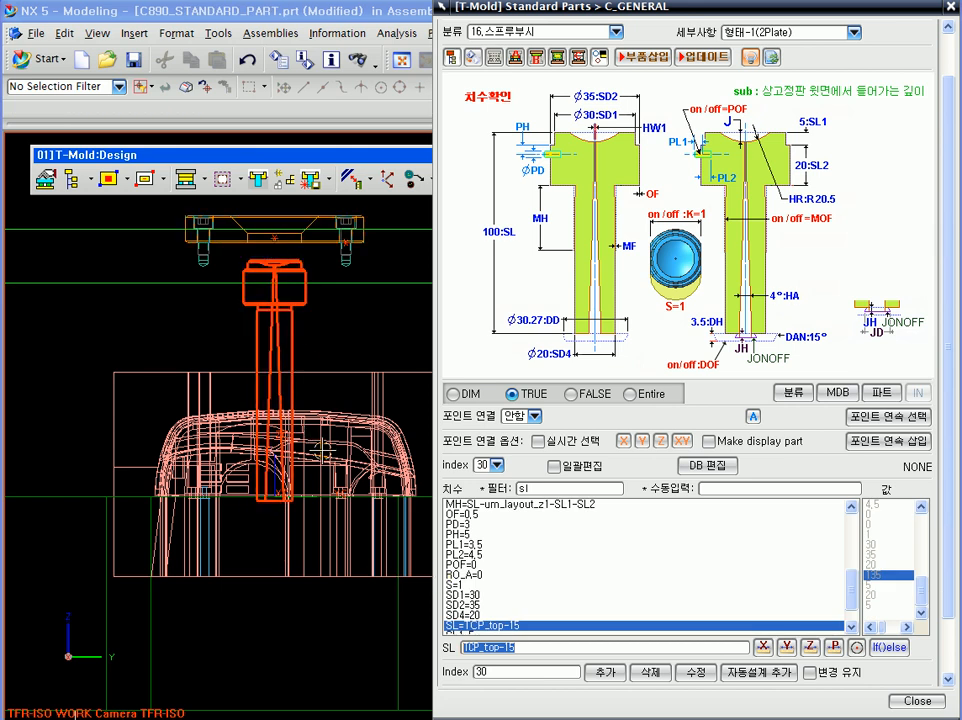
# - Clear the SL expression and start defining it by the Z distance between two points
pyautogui.moveTo(526, 648); pyautogui.dragTo(509, 649)
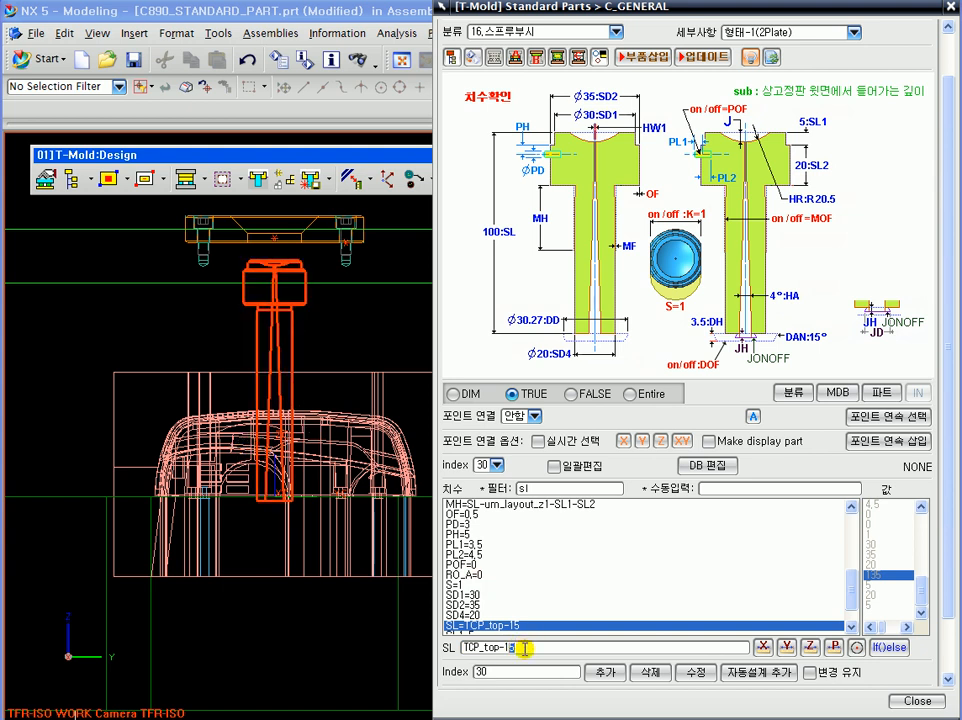
pyautogui.moveTo(522, 649); pyautogui.dragTo(402, 645)
pyautogui.press('BackSpace')
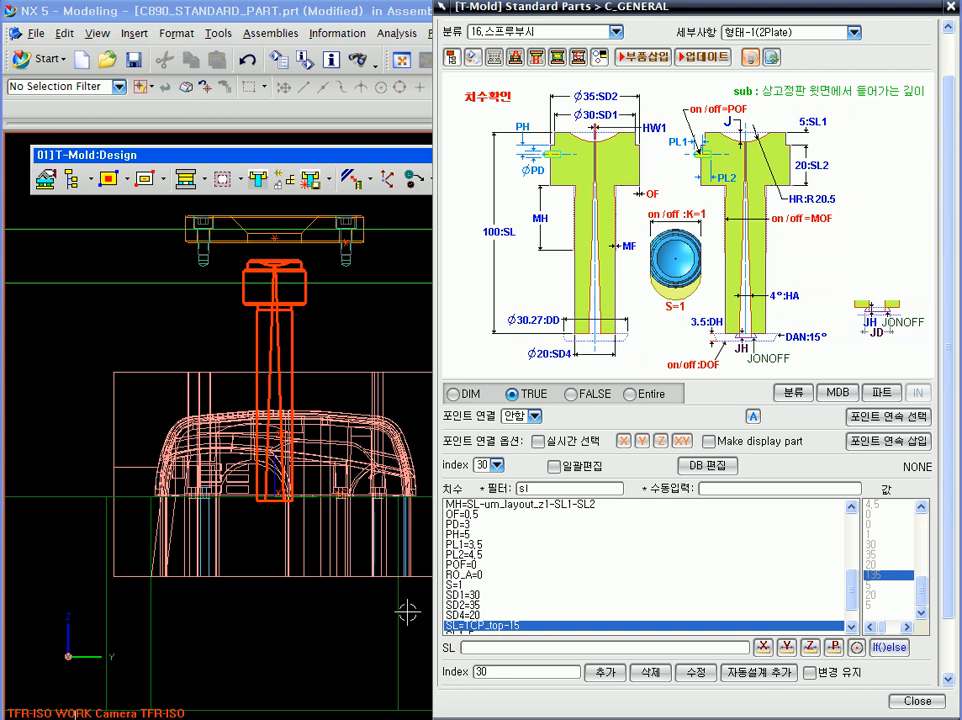
pyautogui.scroll(5, 257, 385)
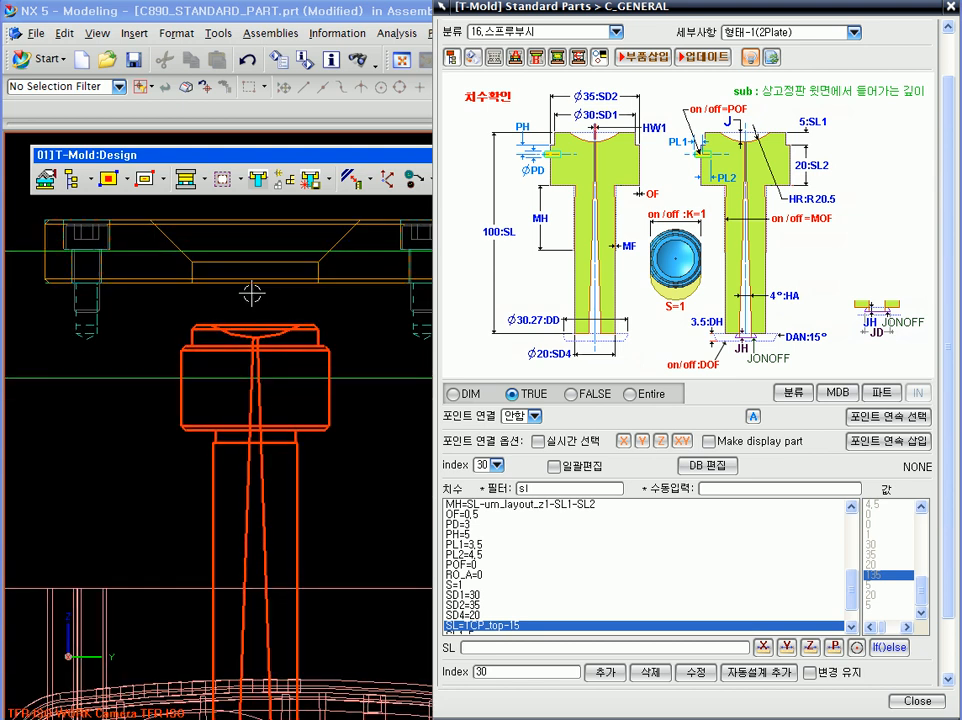
pyautogui.scroll(-5, 243, 327)
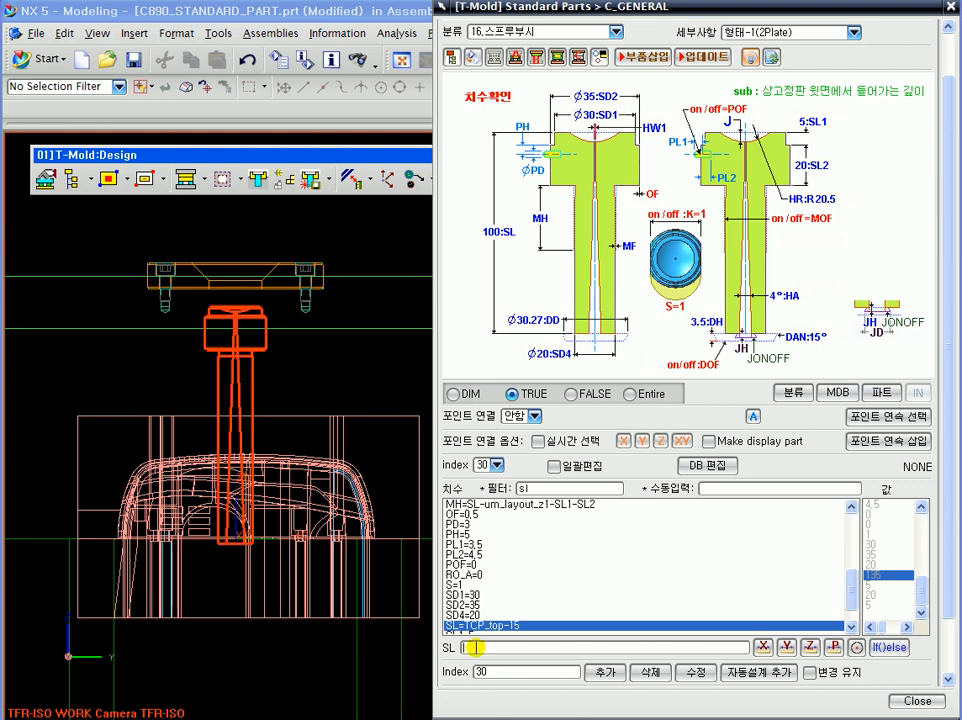
pyautogui.click(812, 652)
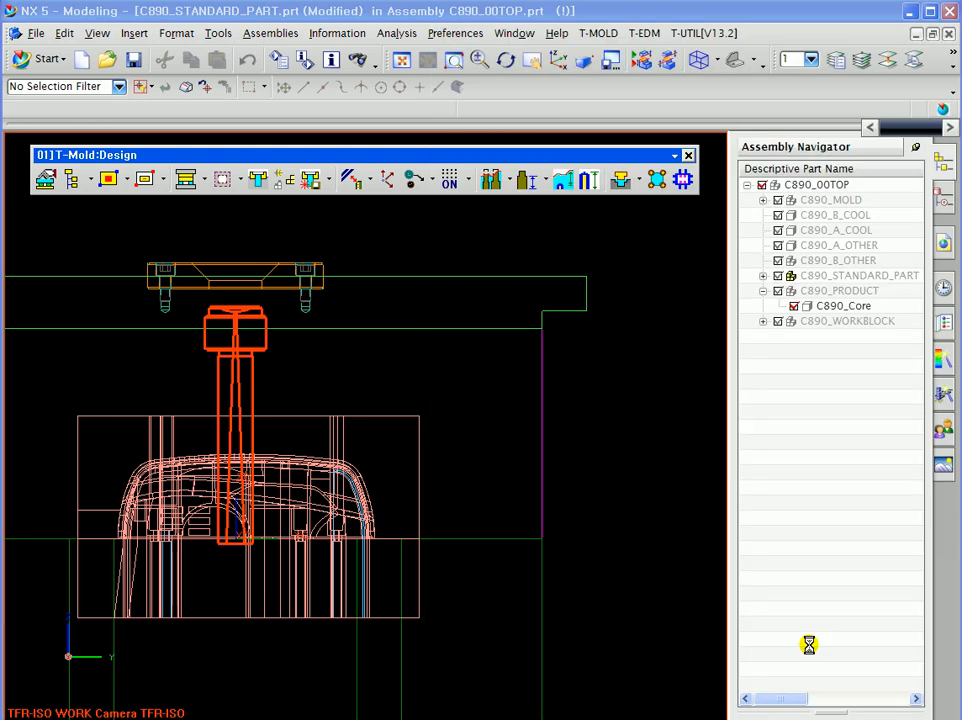
# - Specify the locating ring's underside arc centre and the workblock's upper corner as the two points, setting SL to 72.5
pyautogui.scroll(4, 275, 372)
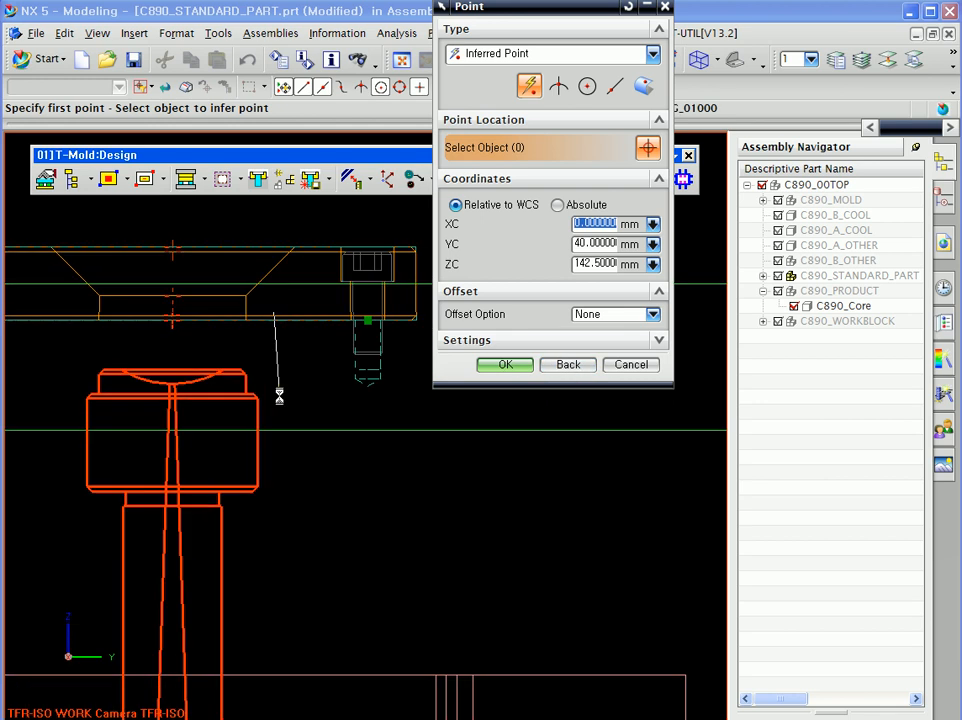
pyautogui.middleClick(299, 325)
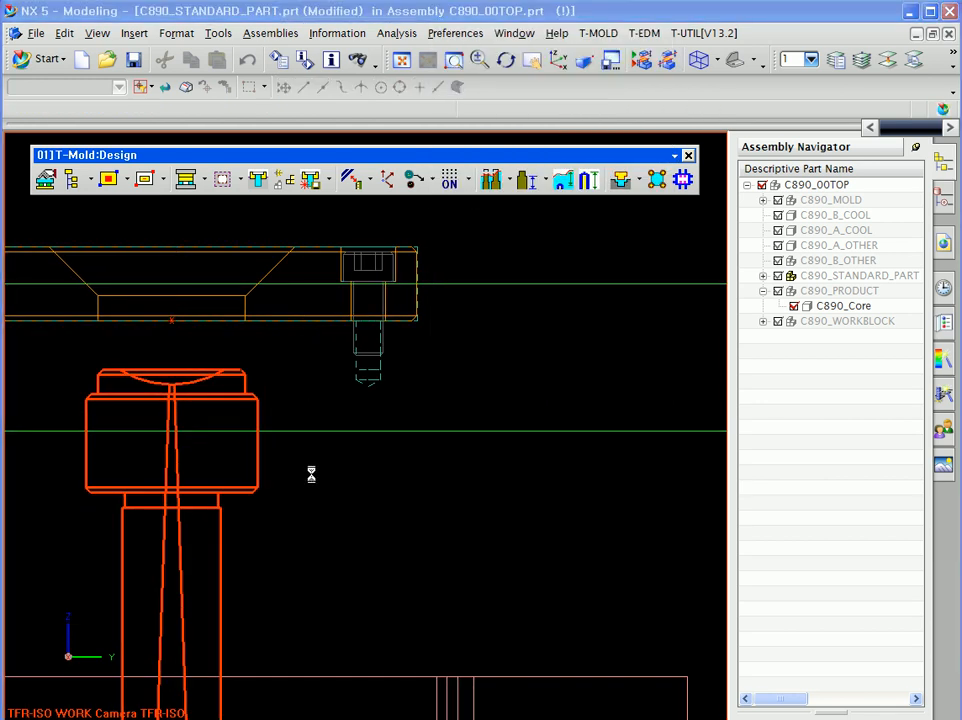
pyautogui.scroll(-1, 308, 456)
pyautogui.scroll(-2, 308, 456)
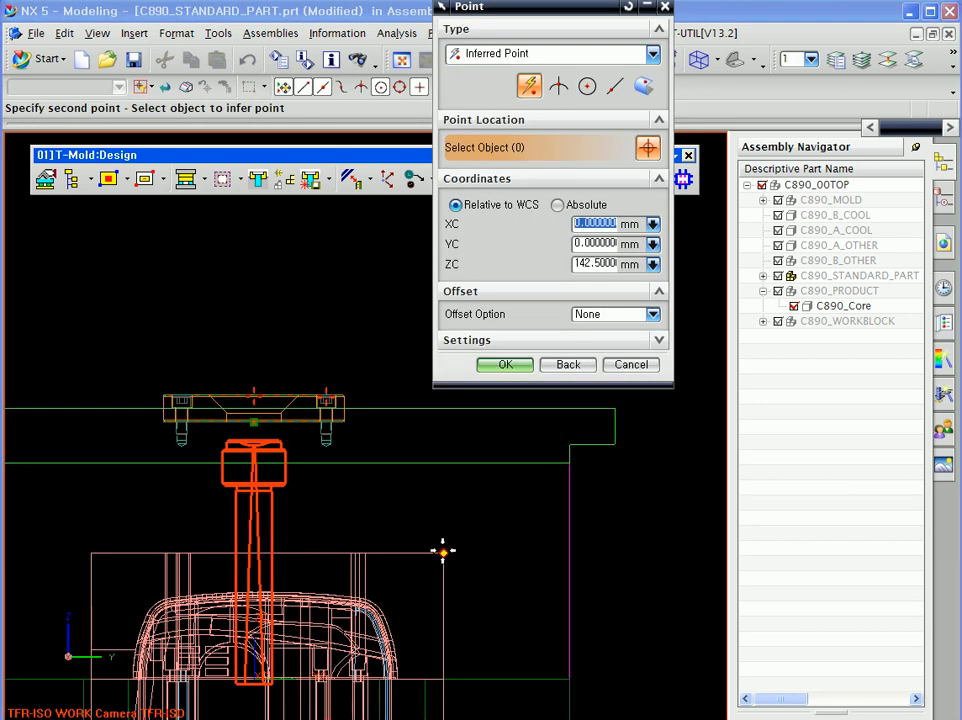
pyautogui.click(445, 552)
pyautogui.middleClick(468, 483)
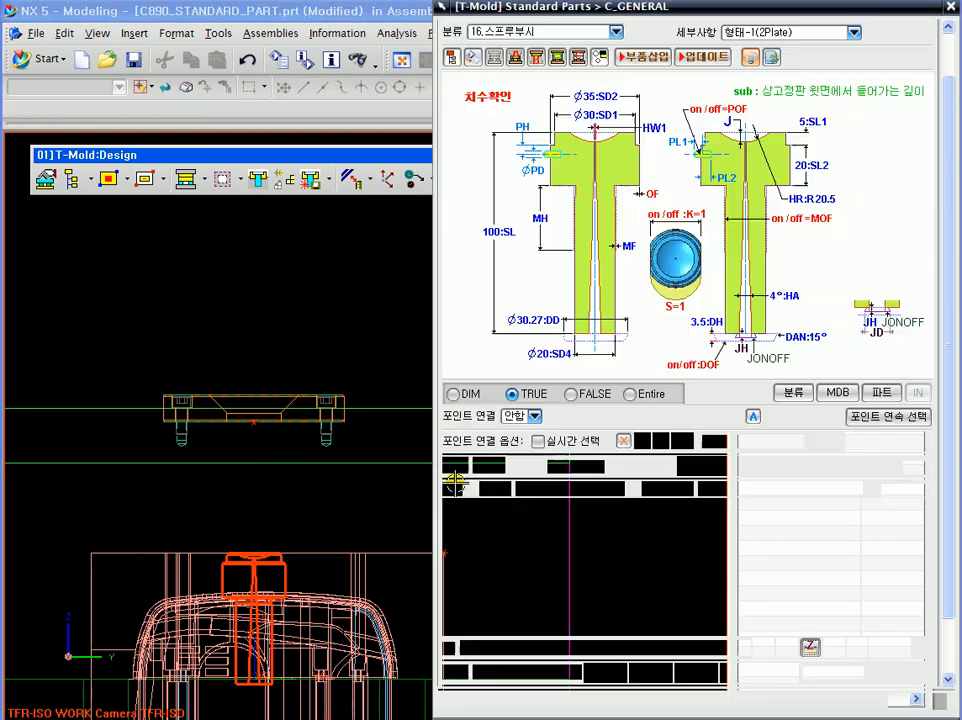
pyautogui.keyDown('shift'); pyautogui.moveTo(251, 537); pyautogui.dragTo(255, 384, button='middle'); pyautogui.keyUp('shift')
pyautogui.scroll(3, 260, 405)
pyautogui.scroll(-2, 307, 399)
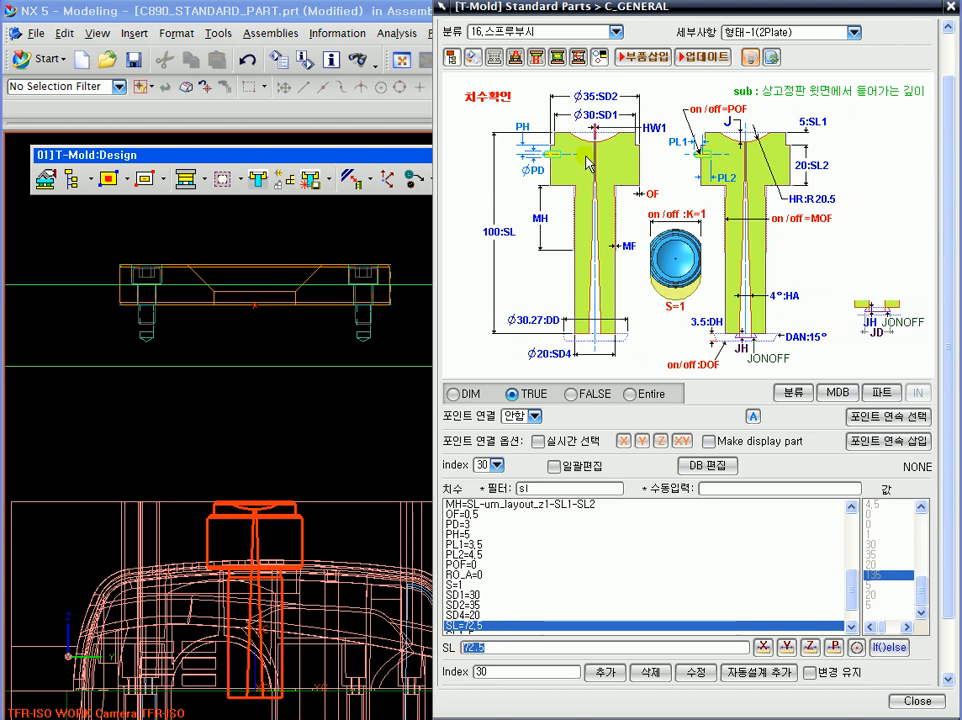
pyautogui.scroll(2, 661, 90)
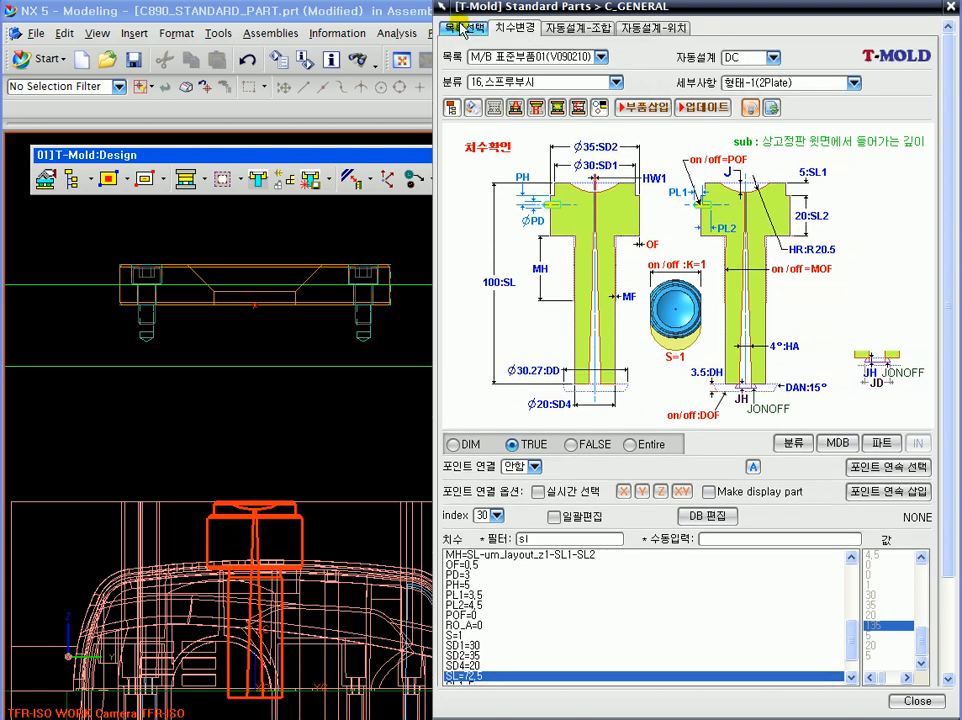
# - Start a delta move, select the sprue bushing and raise it along ZC in increments of 10
pyautogui.click(468, 30)
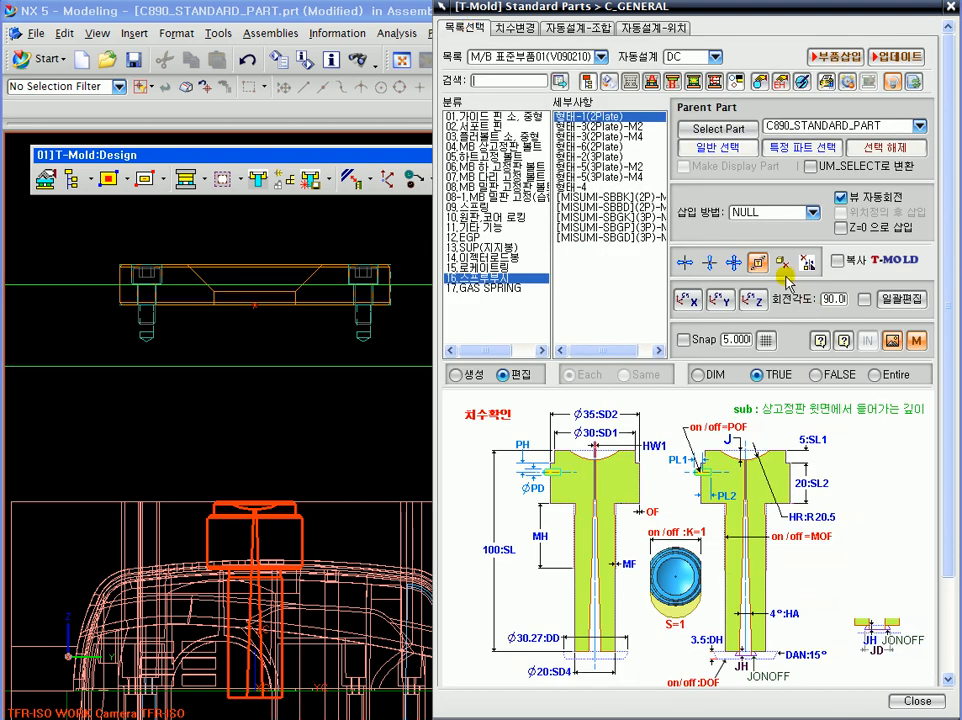
pyautogui.click(757, 264)
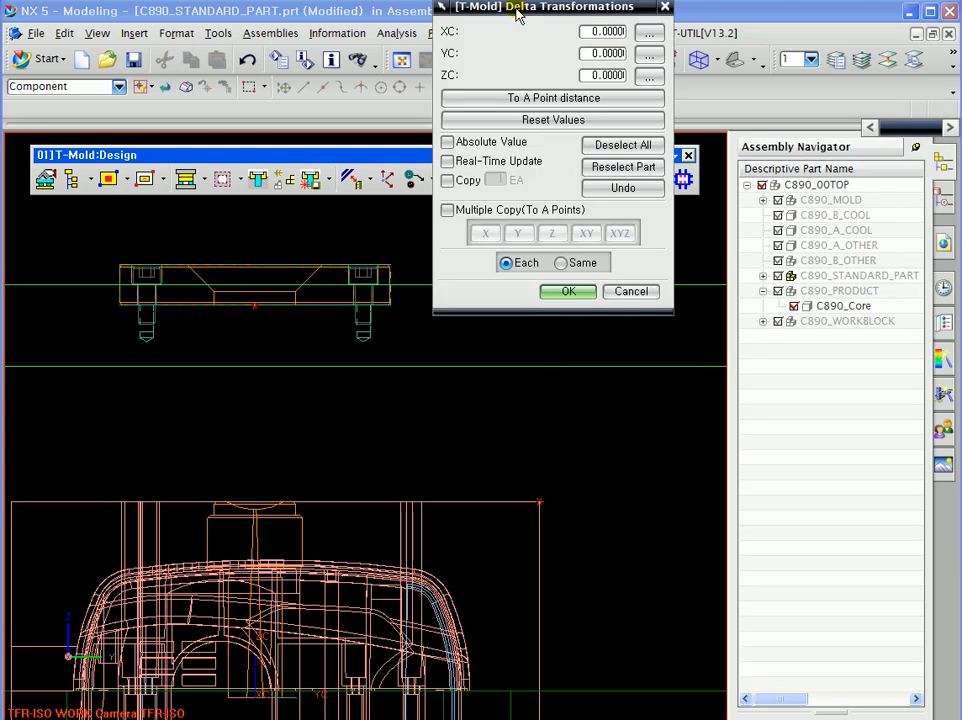
pyautogui.moveTo(519, 16); pyautogui.dragTo(528, 162)
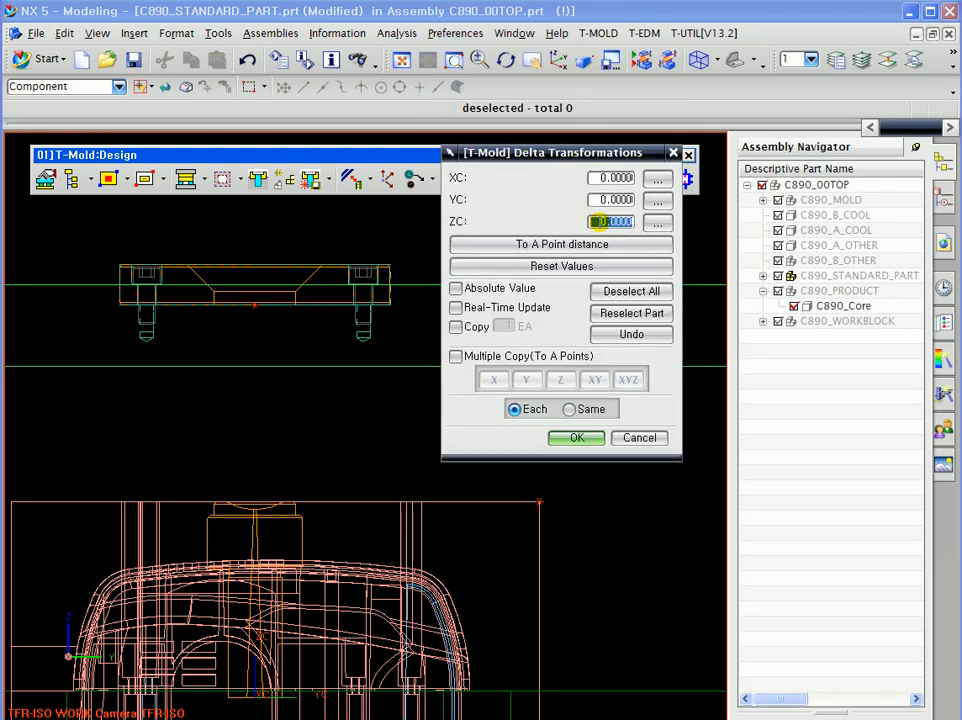
pyautogui.write('10')
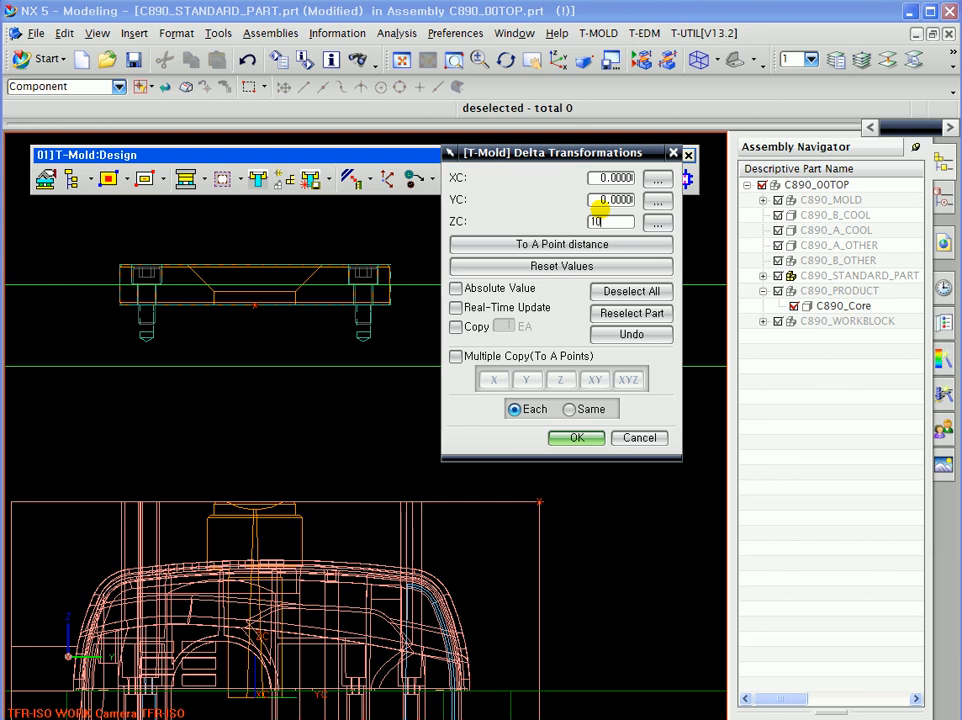
pyautogui.press('Return')
pyautogui.click(522, 387)
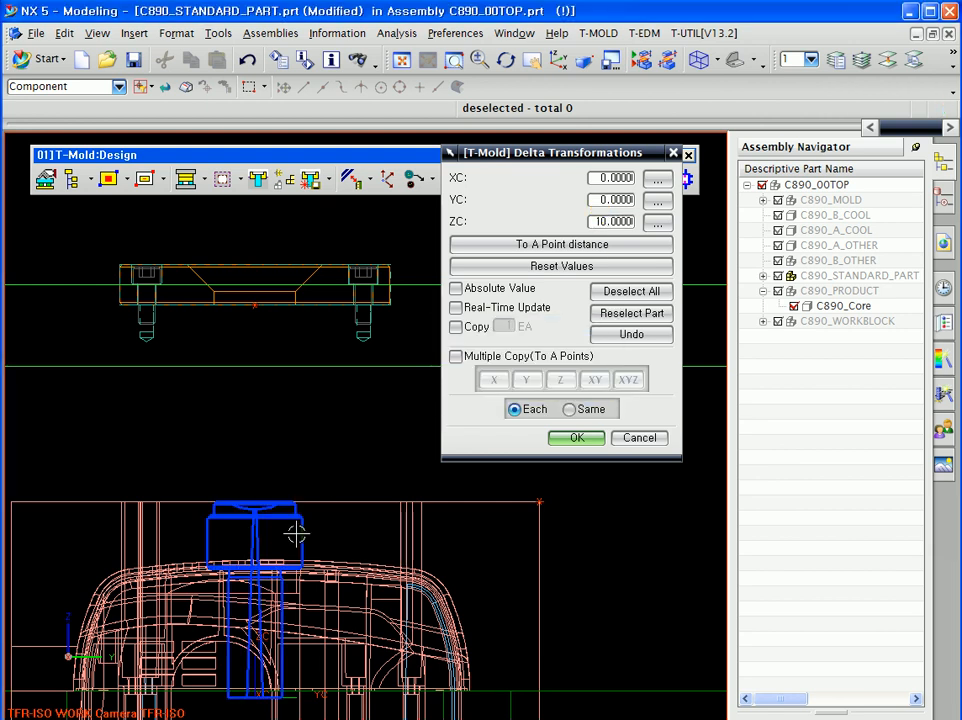
pyautogui.doubleClick(598, 222)
pyautogui.write('10')
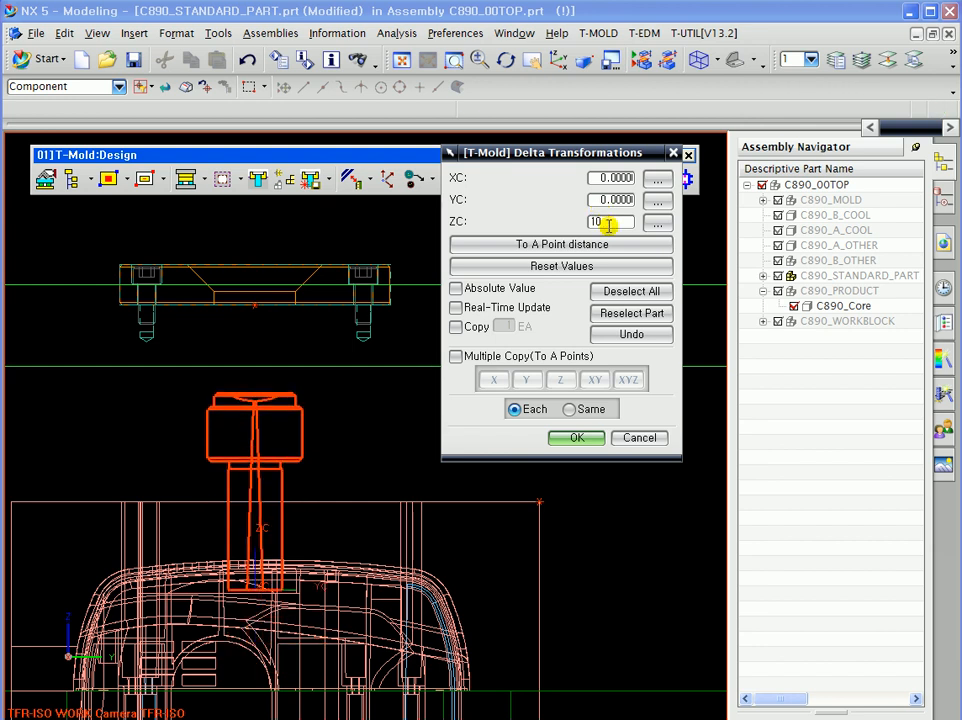
pyautogui.press('Return')
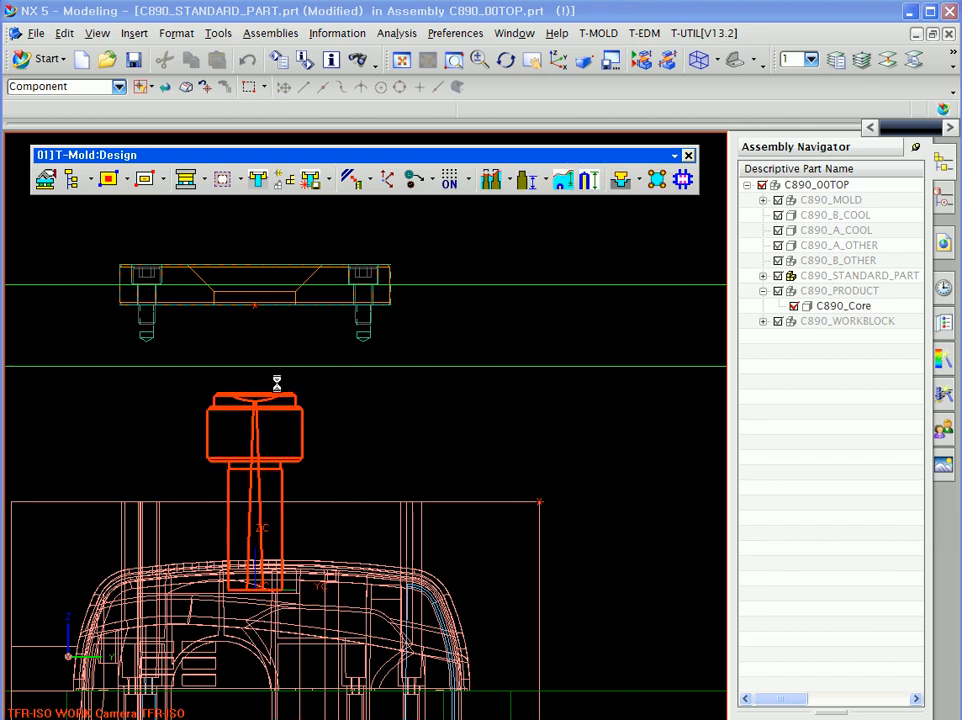
# - Define the ZC move distance from the sprue bushing's top arc centre to the centre of the locating ring's underside
pyautogui.scroll(3, 274, 381)
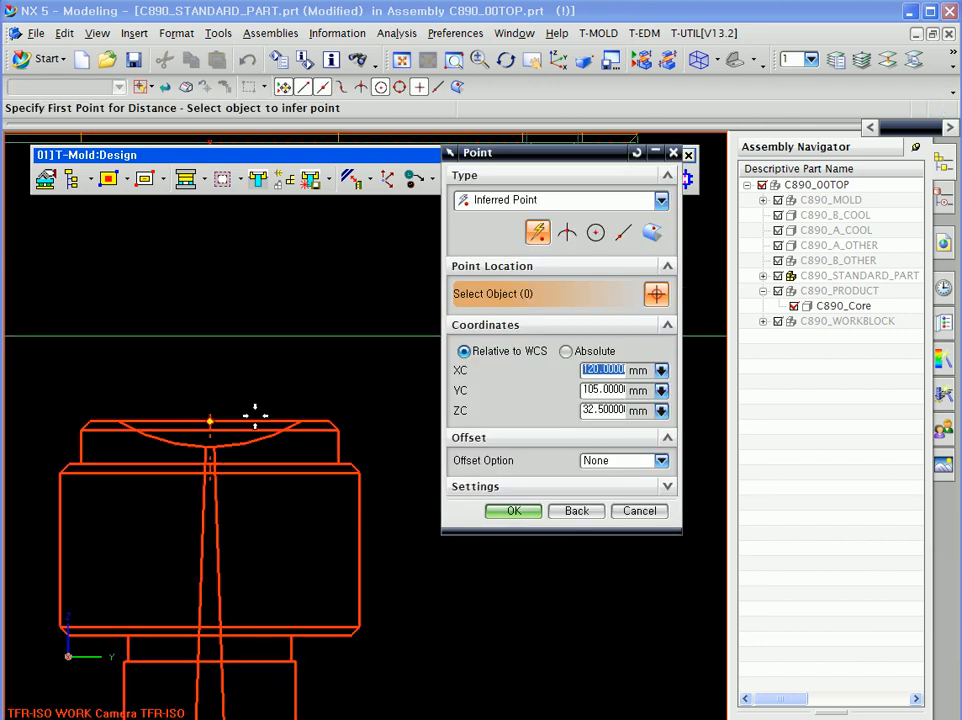
pyautogui.click(255, 412)
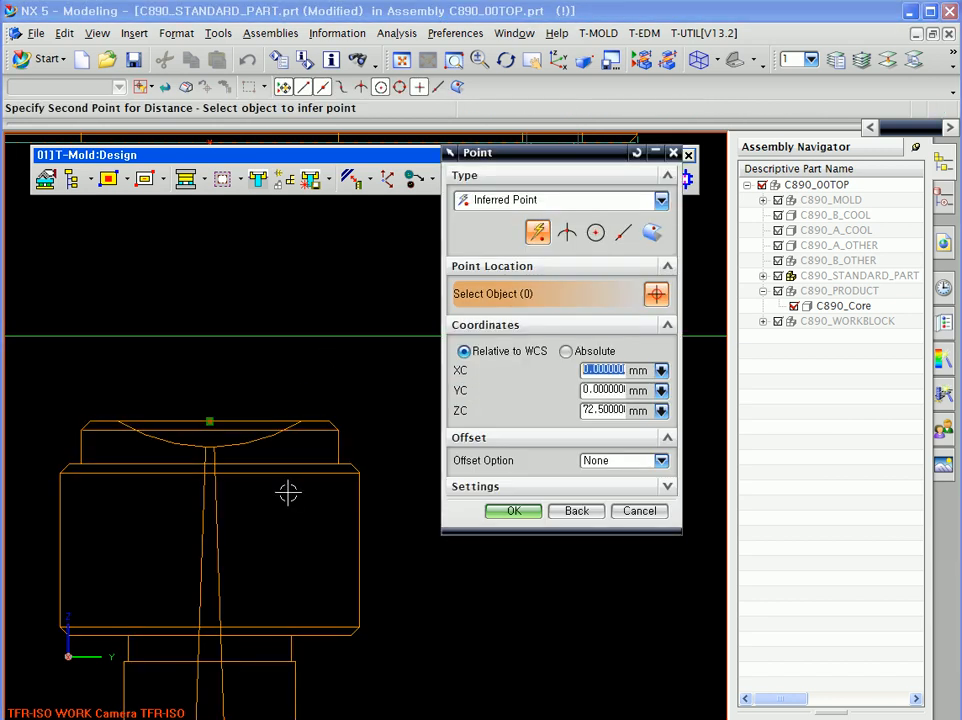
pyautogui.scroll(-2, 287, 490)
pyautogui.click(256, 352)
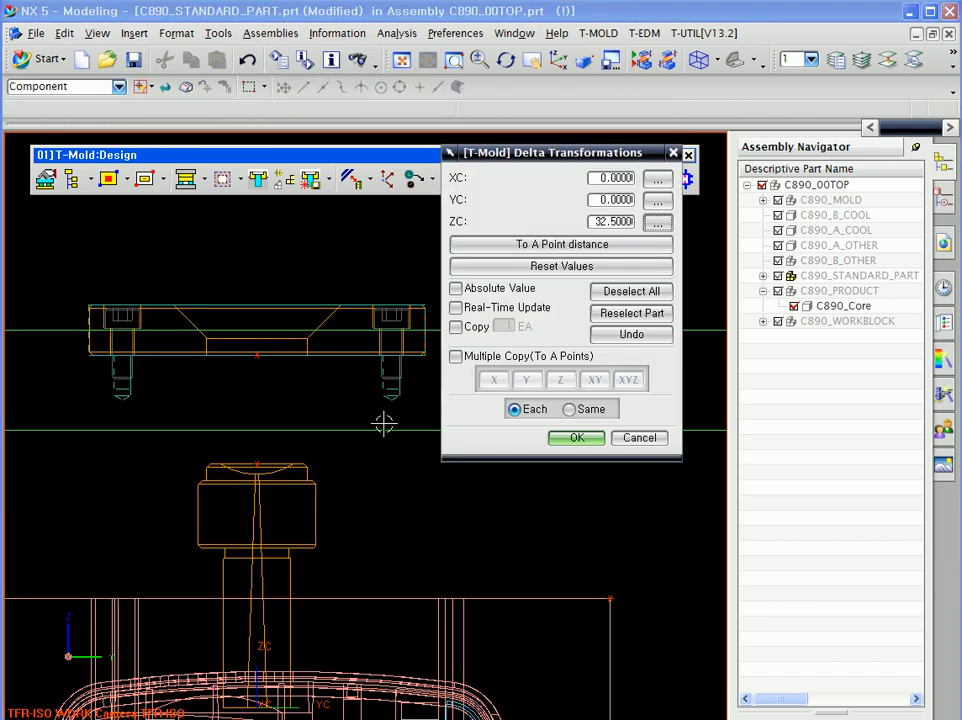
# - Select the sprue bushing, move it 32.5 along ZC to the locating ring's underside, and finish the delta move
pyautogui.press('Return')
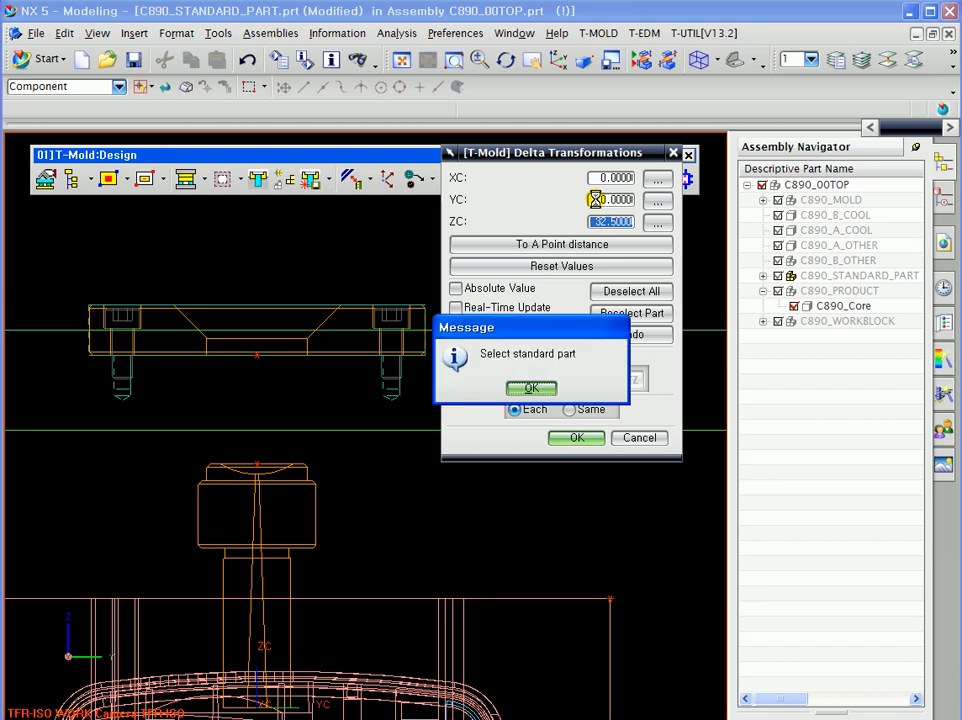
pyautogui.click(520, 388)
pyautogui.click(284, 490)
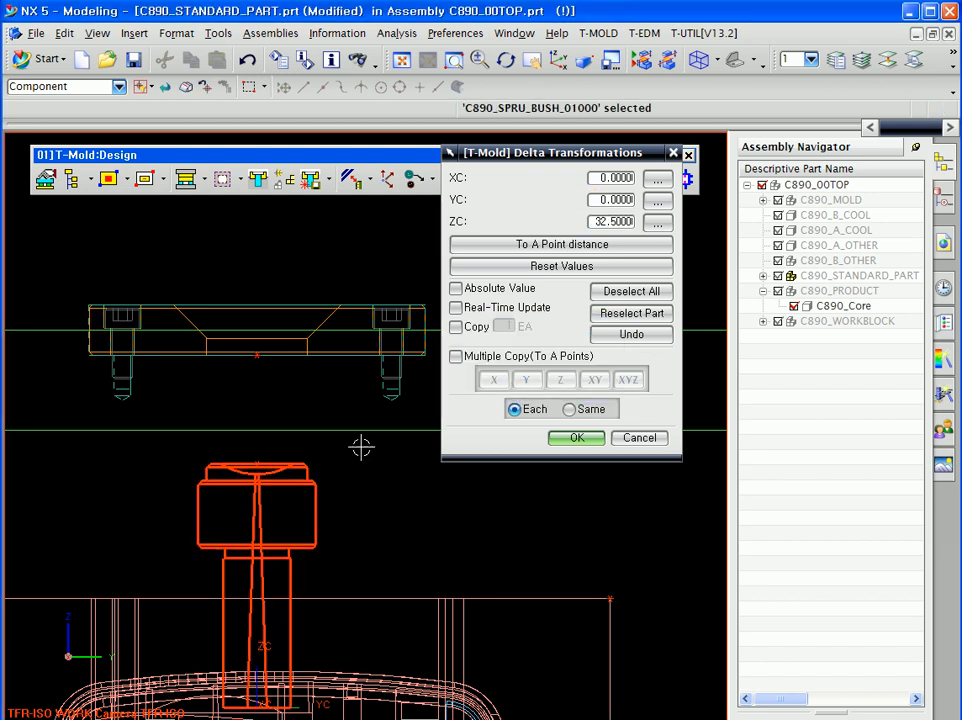
pyautogui.doubleClick(614, 223)
pyautogui.write('32')
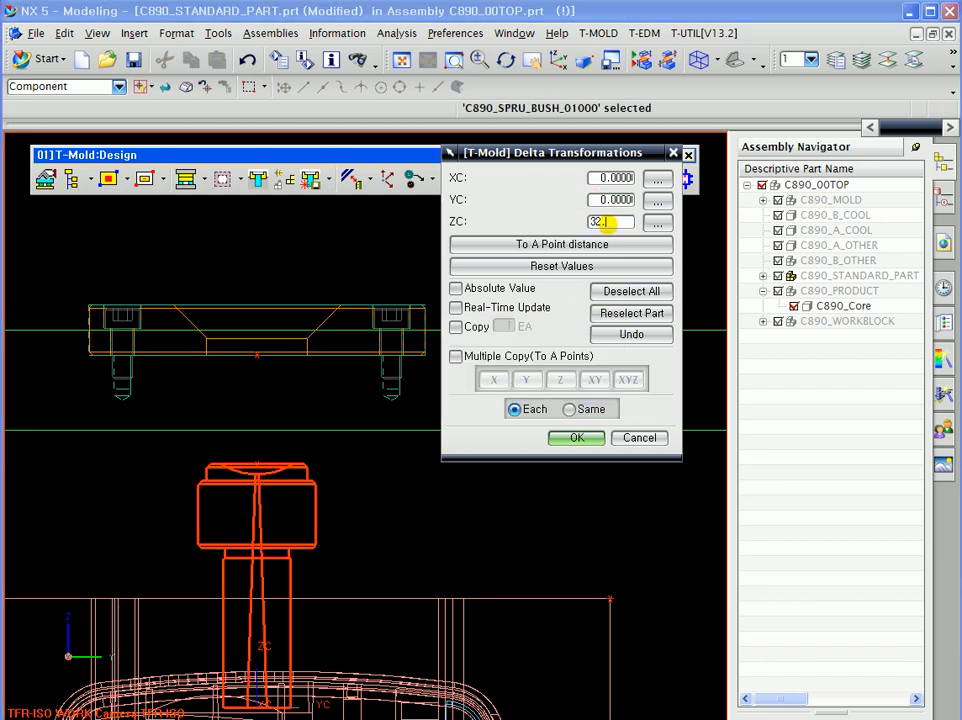
pyautogui.write('.5')
pyautogui.press('Return')
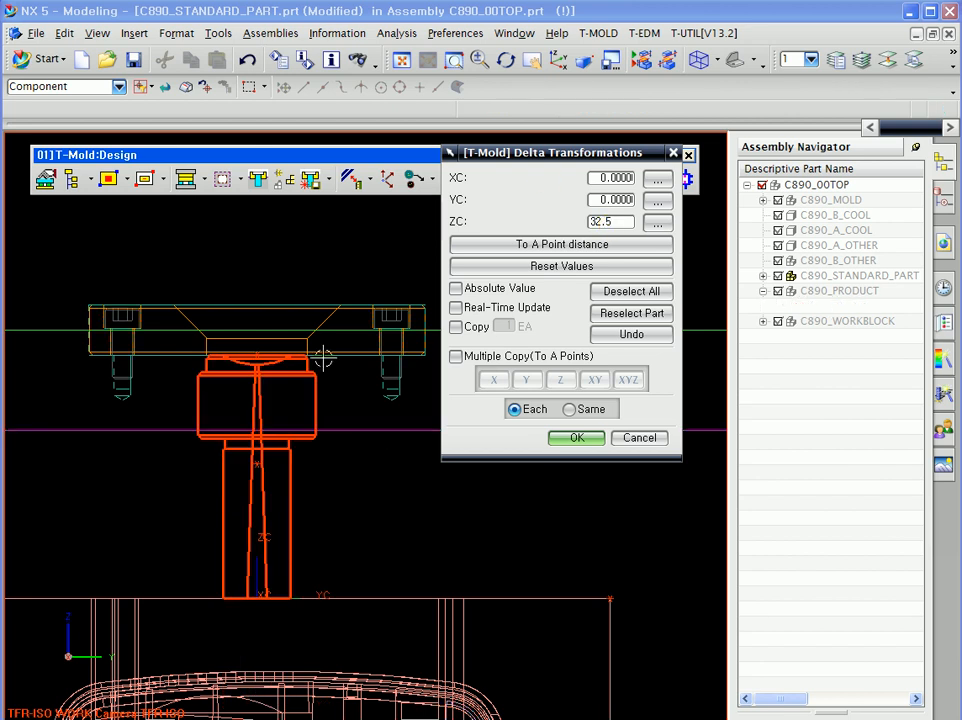
pyautogui.scroll(3, 318, 496)
pyautogui.scroll(-3, 290, 522)
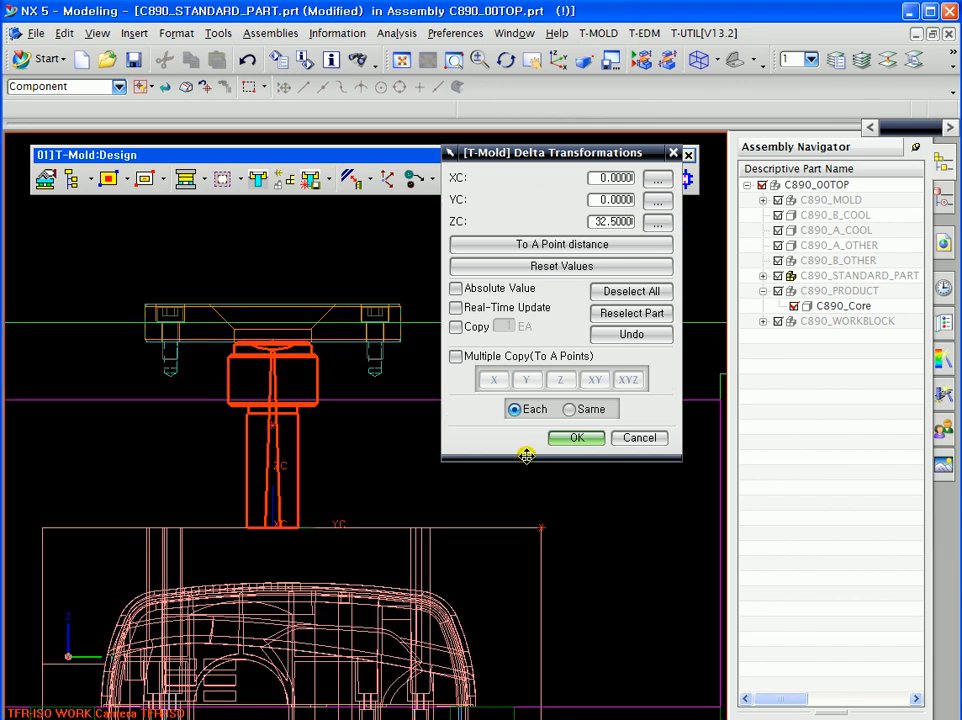
pyautogui.click(639, 438)
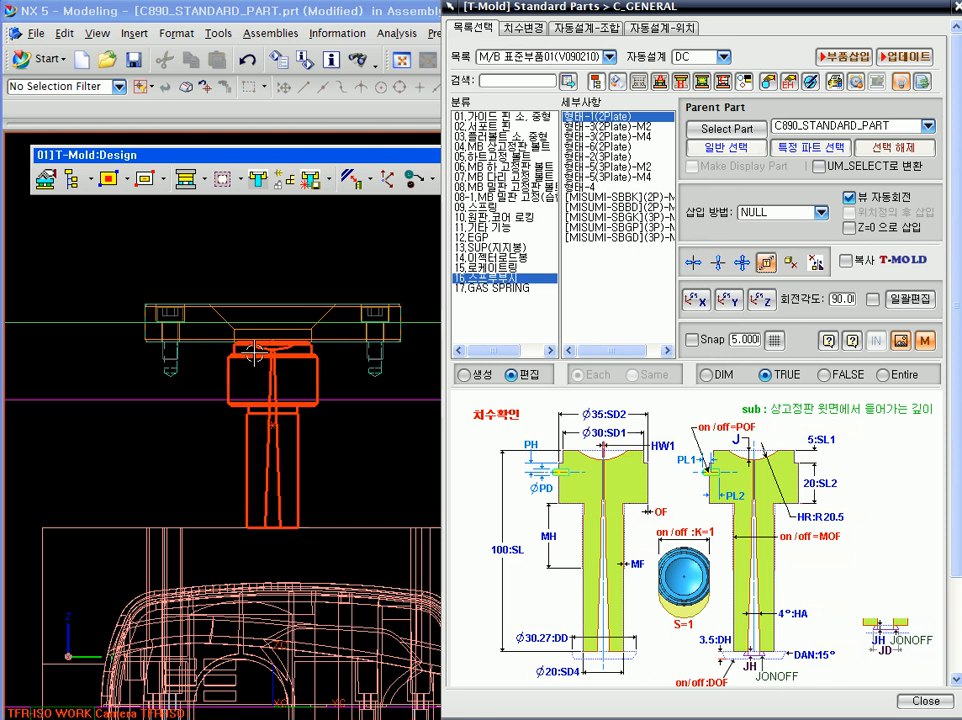
# - Find the sprue bushing's POF expression among its dimensions and set it to 1 to enable the pin feature in the head
pyautogui.scroll(2, 250, 365)
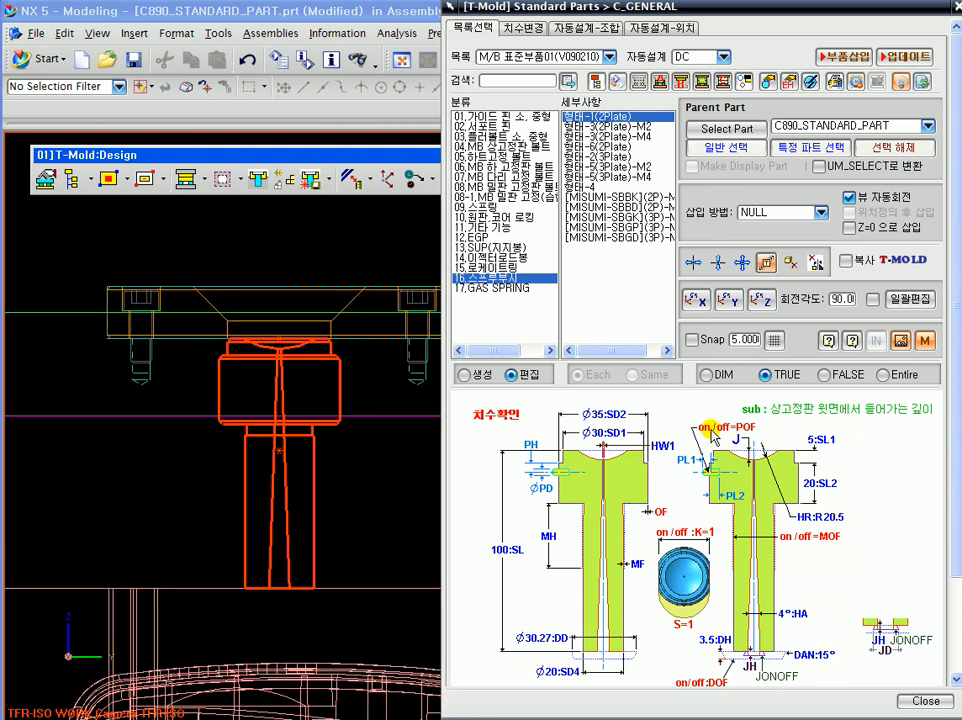
pyautogui.click(523, 27)
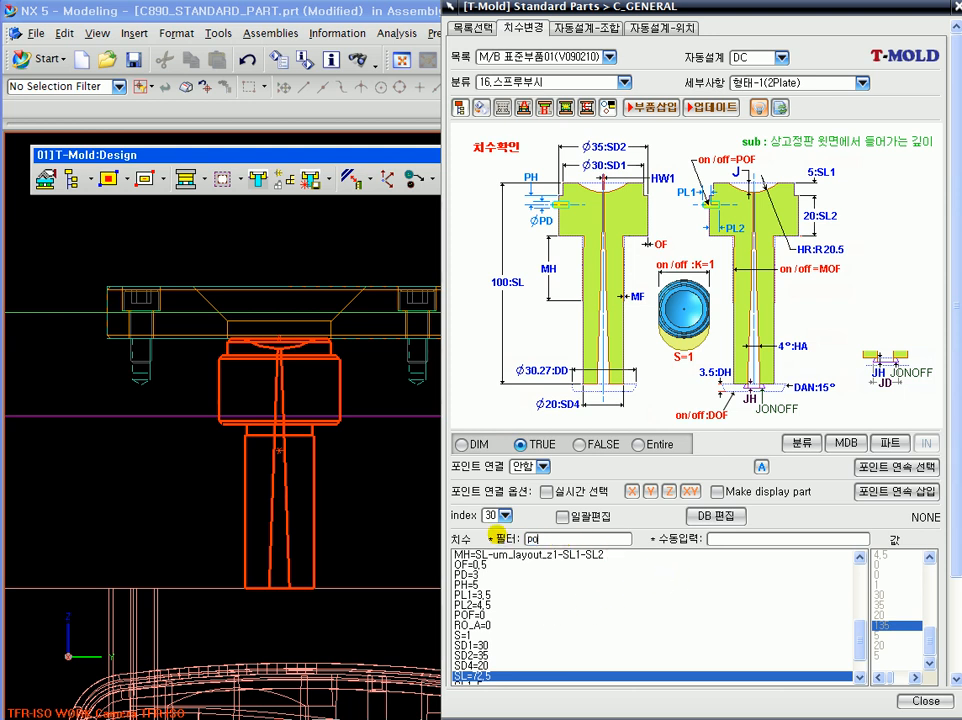
pyautogui.doubleClick(499, 621)
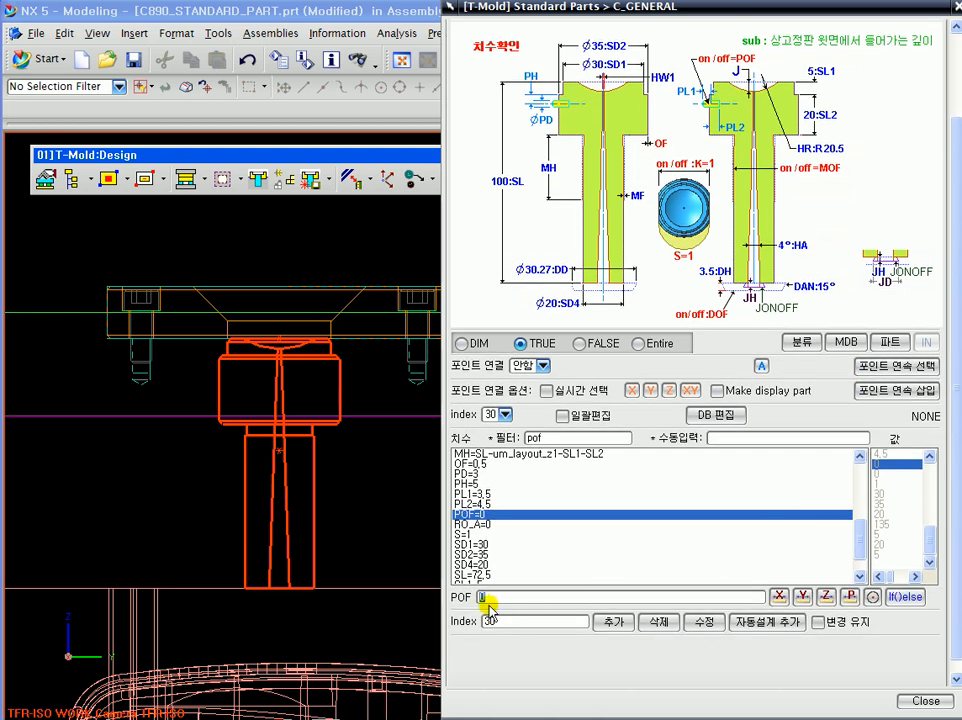
pyautogui.write('1')
pyautogui.press('Return')
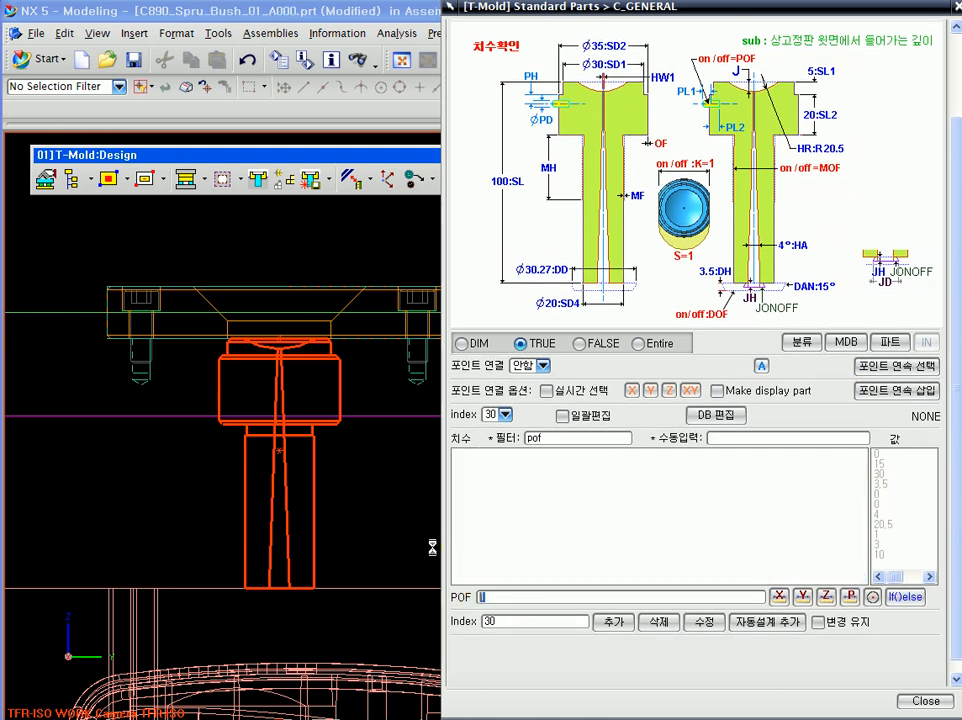
# - Examine the pin feature in the sprue bushing's head from several angles and close up in a side view
pyautogui.moveTo(324, 455); pyautogui.dragTo(348, 462, button='middle')
pyautogui.keyDown('ctrl'); pyautogui.moveTo(135, 344); pyautogui.dragTo(158, 556, button='middle'); pyautogui.keyUp('ctrl')
pyautogui.keyDown('ctrl'); pyautogui.moveTo(346, 547); pyautogui.dragTo(346, 514, button='middle'); pyautogui.keyUp('ctrl')
pyautogui.press('F8')
pyautogui.keyDown('shift'); pyautogui.moveTo(324, 558); pyautogui.dragTo(107, 361, button='middle'); pyautogui.keyUp('shift')
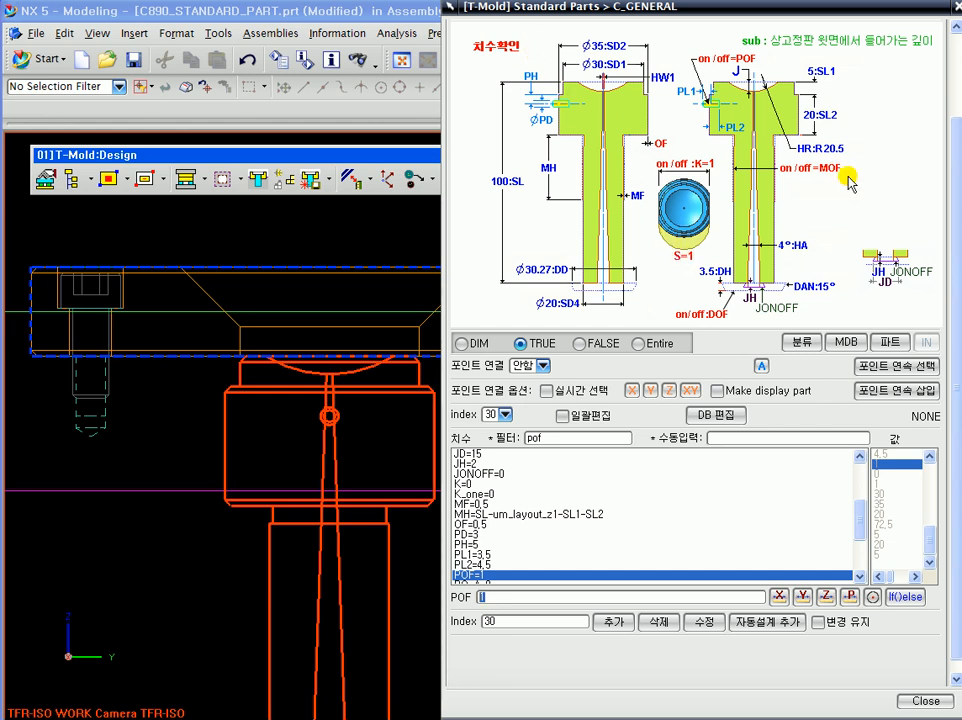
pyautogui.scroll(2, 790, 122)
# - Return to the standard part list and inspect the sprue bushing's fit between the locating ring and the workblock in 3D
pyautogui.click(468, 27)
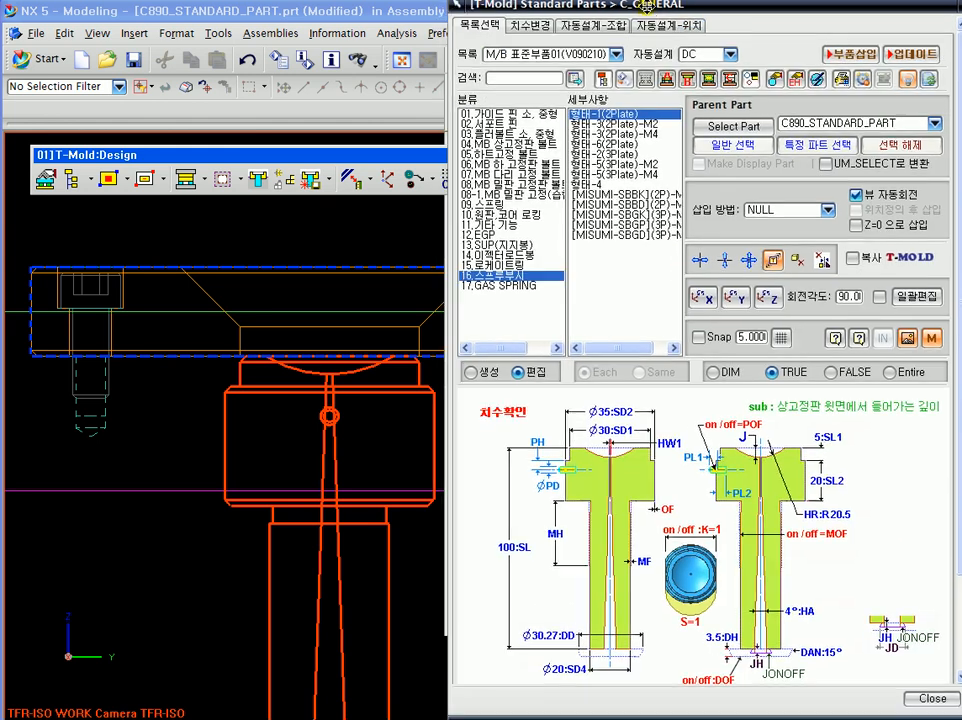
pyautogui.scroll(-4, 253, 389)
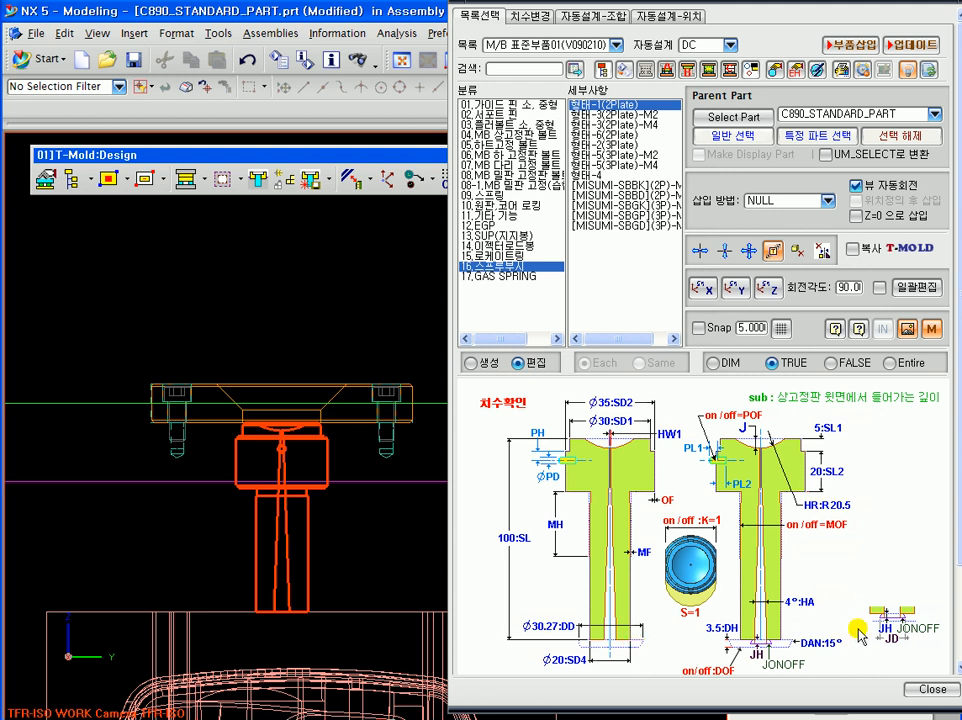
pyautogui.scroll(-2, 273, 441)
pyautogui.moveTo(267, 408); pyautogui.dragTo(251, 389, button='middle')
pyautogui.keyDown('shift'); pyautogui.moveTo(335, 313); pyautogui.dragTo(255, 404, button='middle'); pyautogui.keyUp('shift')
pyautogui.scroll(1, 308, 357)
pyautogui.scroll(1, 310, 358)
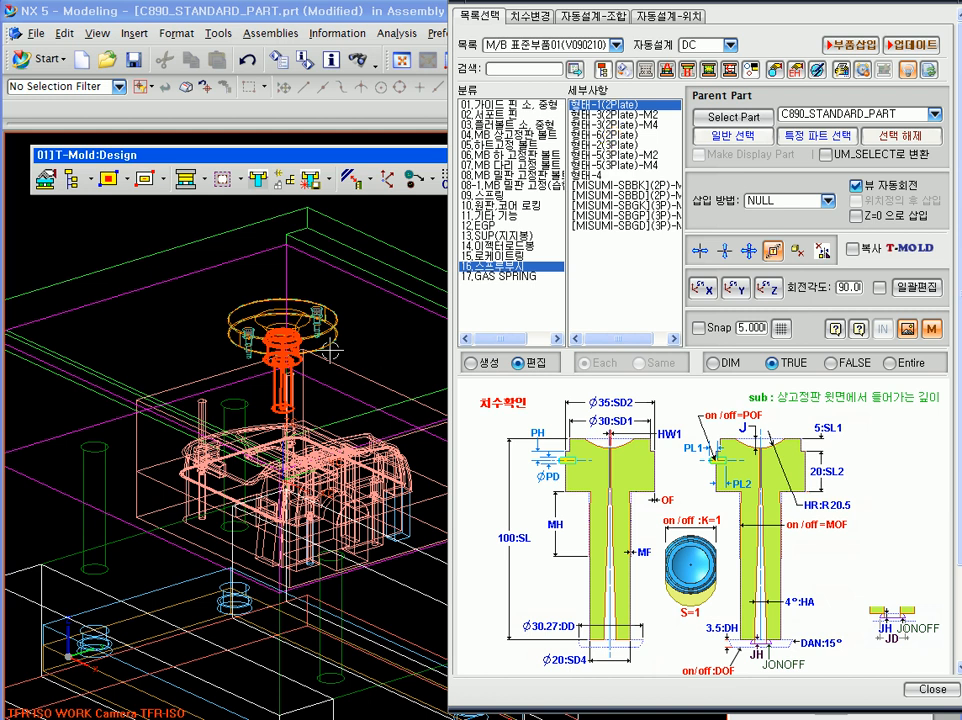
pyautogui.scroll(3, 280, 368)
pyautogui.keyDown('ctrl'); pyautogui.moveTo(279, 367); pyautogui.dragTo(280, 347, button='middle'); pyautogui.keyUp('ctrl')
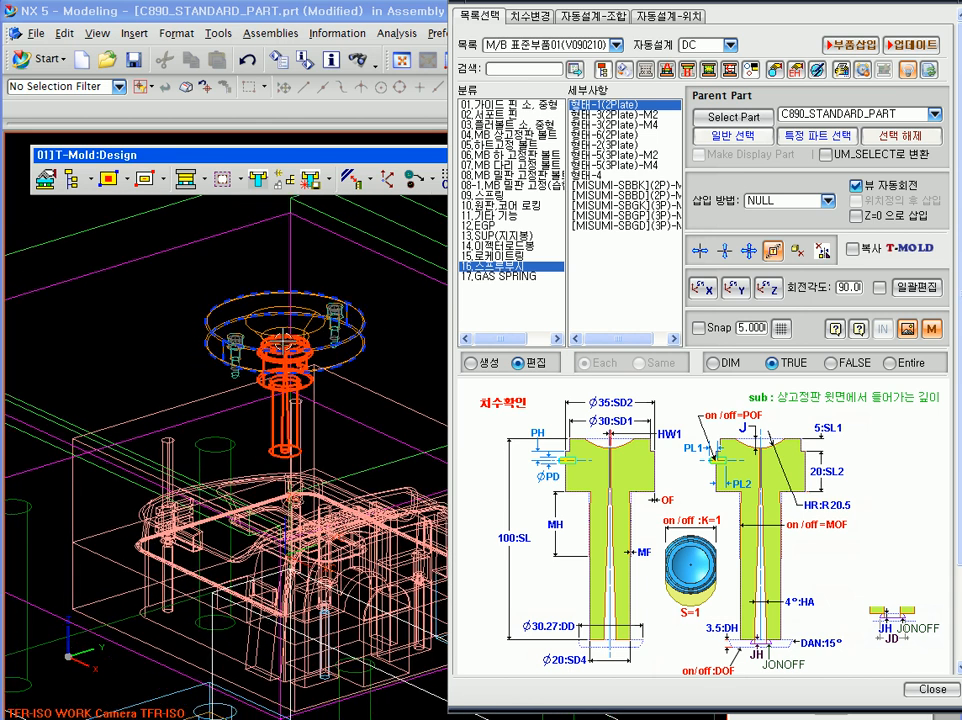
pyautogui.keyDown('shift'); pyautogui.moveTo(369, 409); pyautogui.dragTo(354, 392, button='middle'); pyautogui.keyUp('shift')
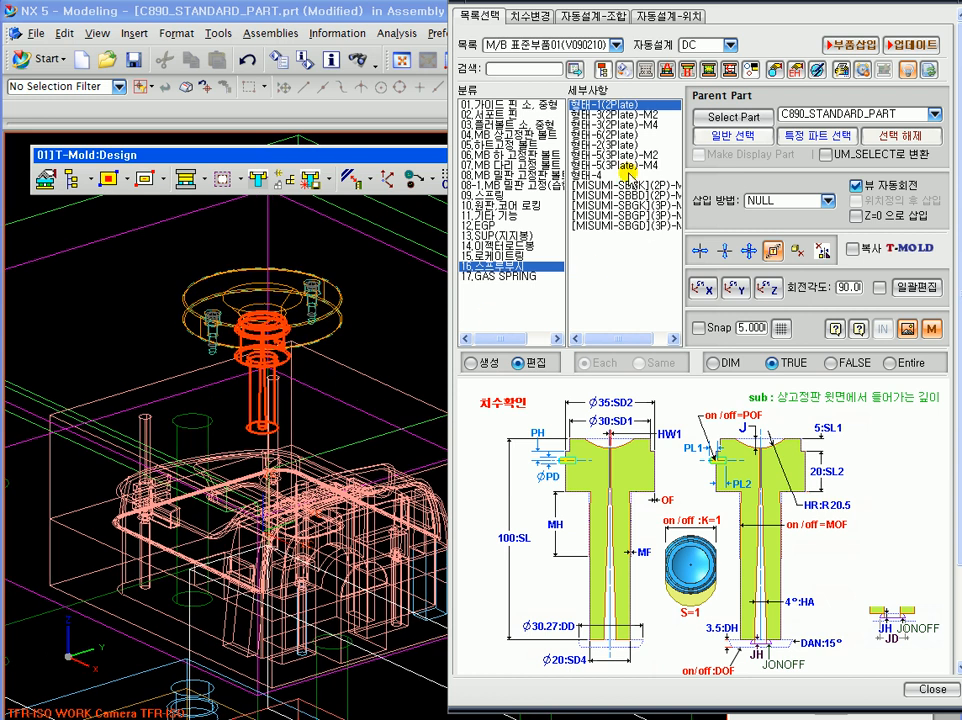